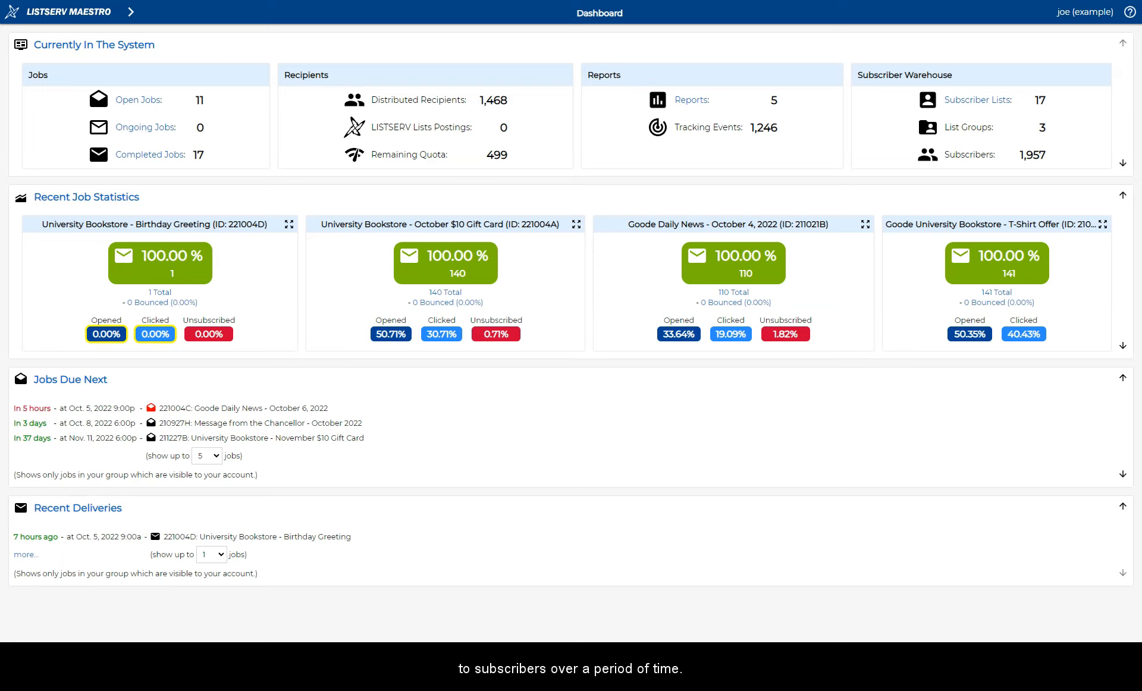
- Review the message content of the Learn LISTSERV Maestro Week 1, Week 2 and Week 3 mail jobs
{"action": "left_click", "coordinate": [132, 18]}
{"action": "left_click", "coordinate": [128, 51]}
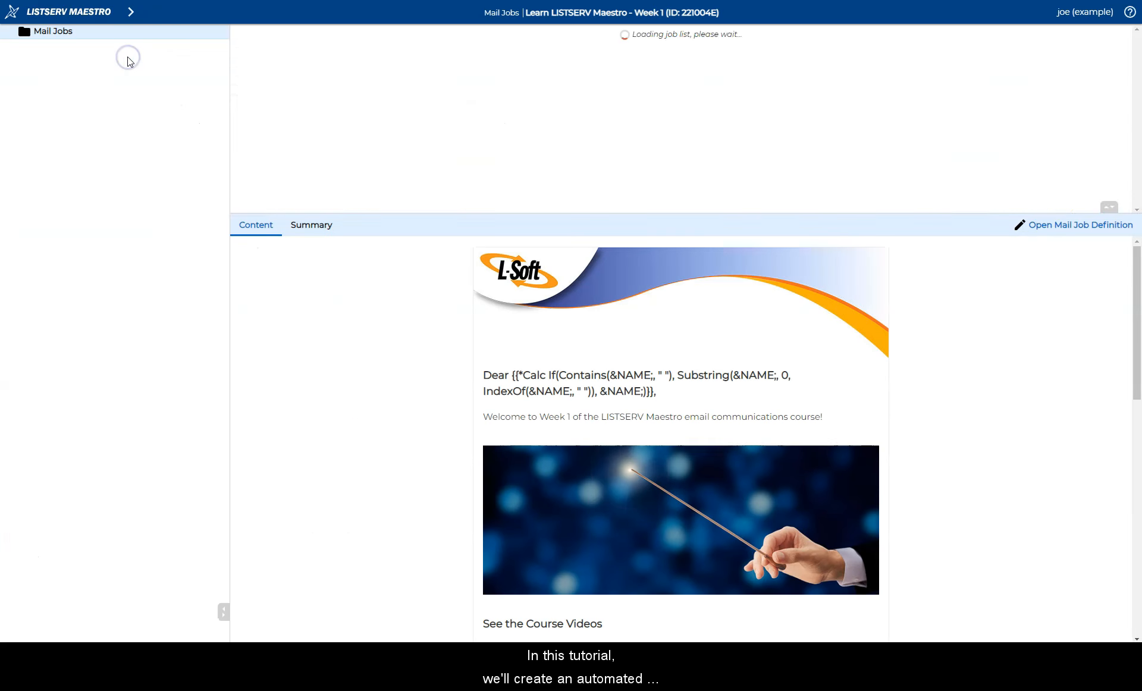
{"action": "scroll", "coordinate": [969, 461], "scroll_direction": "down", "scroll_amount": 5}
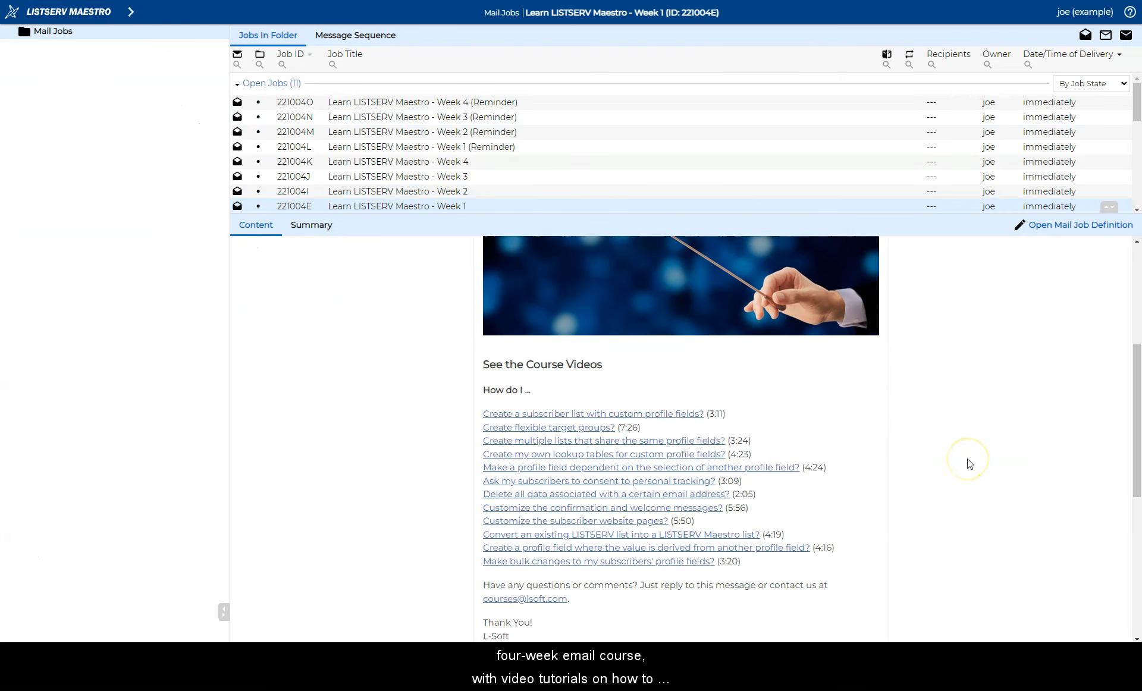
{"action": "scroll", "coordinate": [778, 332], "scroll_direction": "up", "scroll_amount": 5}
{"action": "left_click", "coordinate": [477, 189]}
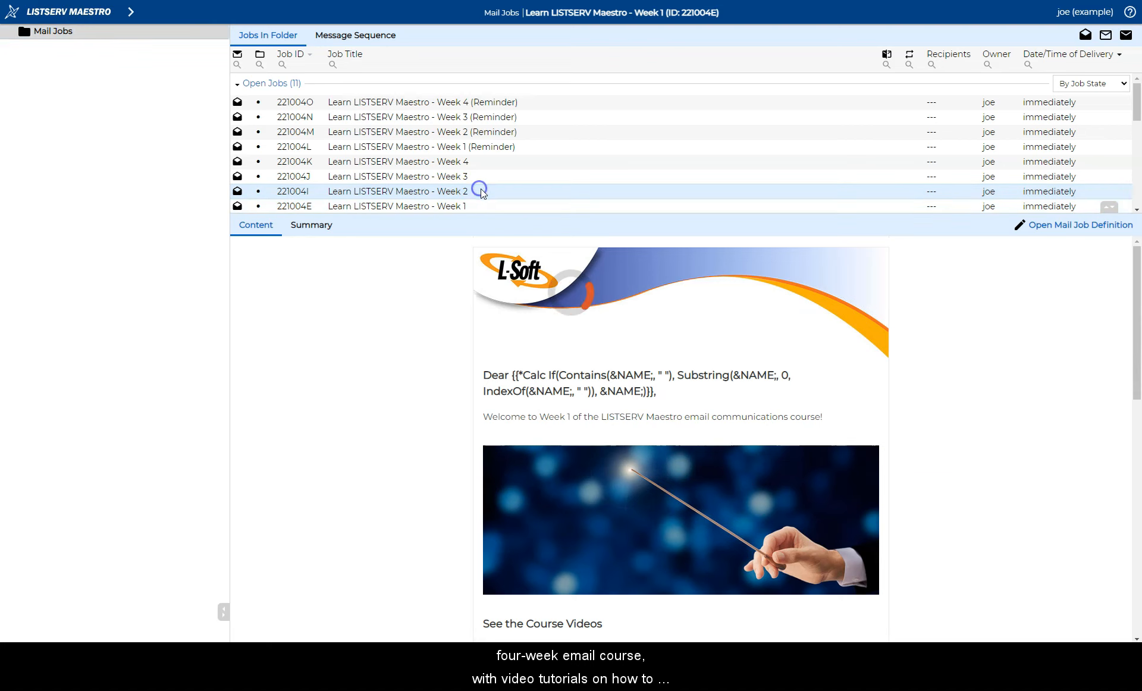
{"action": "scroll", "coordinate": [992, 441], "scroll_direction": "down", "scroll_amount": 5}
{"action": "scroll", "coordinate": [990, 440], "scroll_direction": "up", "scroll_amount": 4}
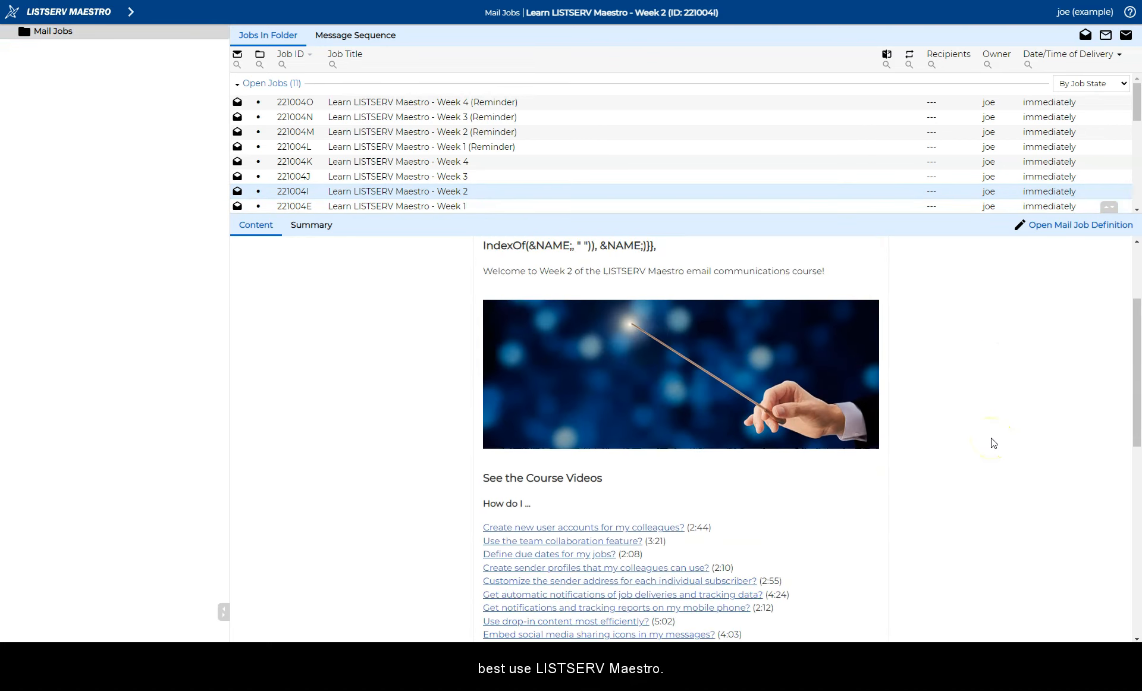
{"action": "left_click", "coordinate": [490, 178]}
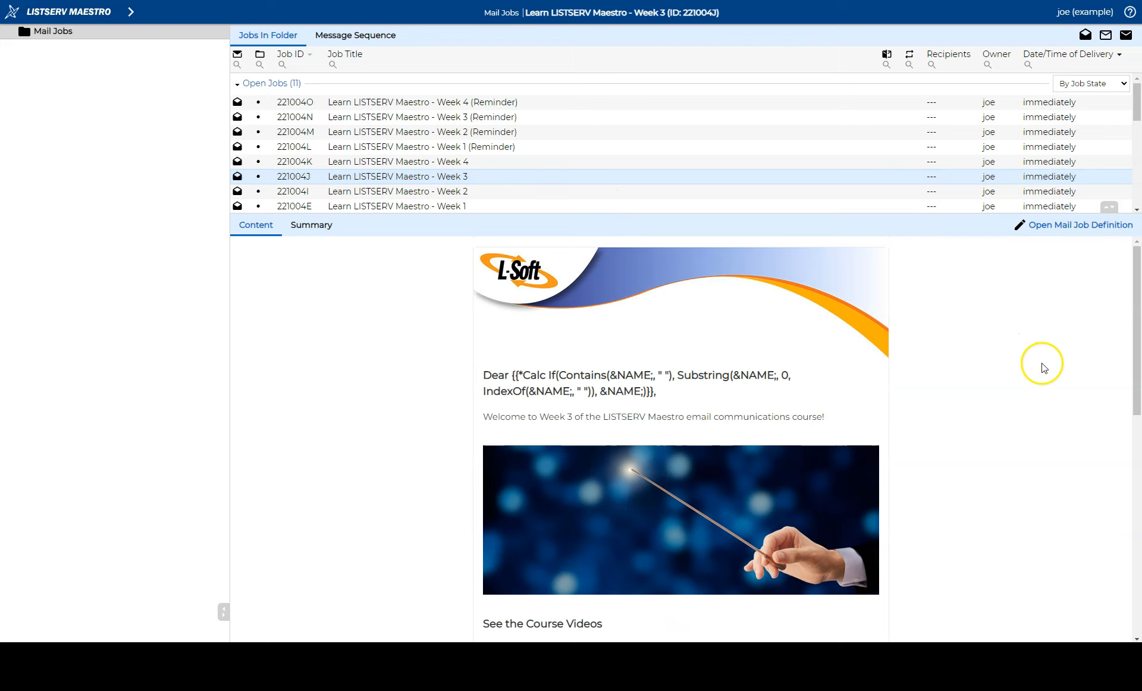
{"action": "scroll", "coordinate": [1039, 387], "scroll_direction": "down", "scroll_amount": 5}
{"action": "scroll", "coordinate": [1032, 427], "scroll_direction": "up", "scroll_amount": 5}
- Open the Week 1 mail job's definition and confirm all subscribers of the Learn LISTSERV Maestro list as its recipients
{"action": "left_click", "coordinate": [498, 207]}
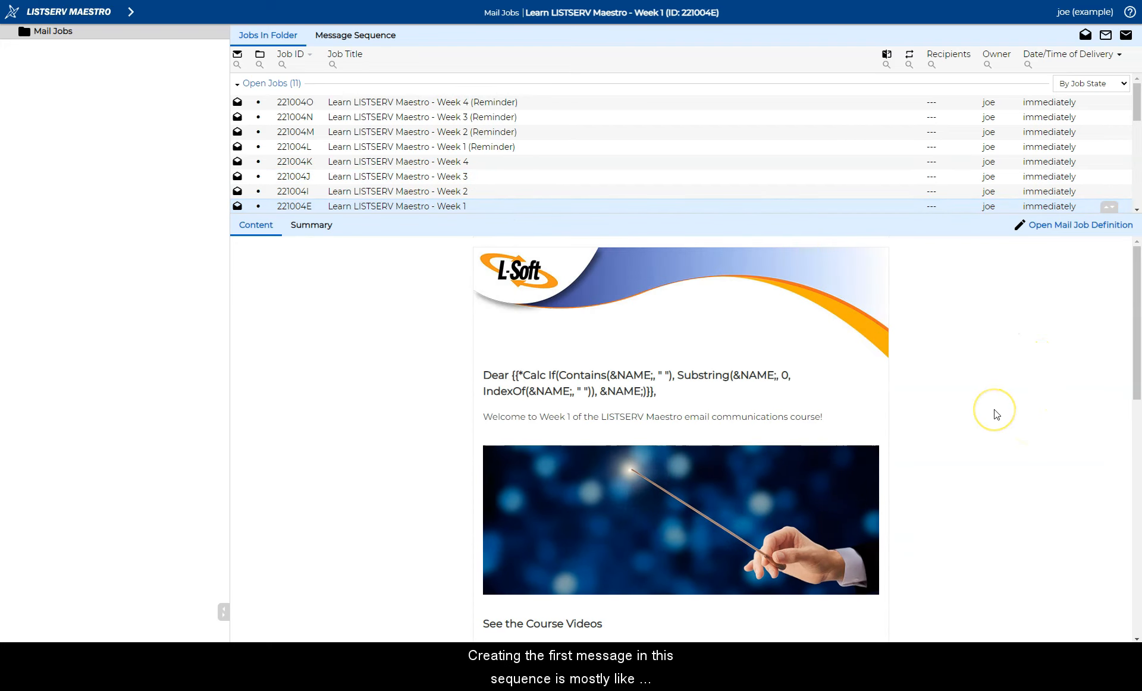
{"action": "left_click", "coordinate": [1076, 229]}
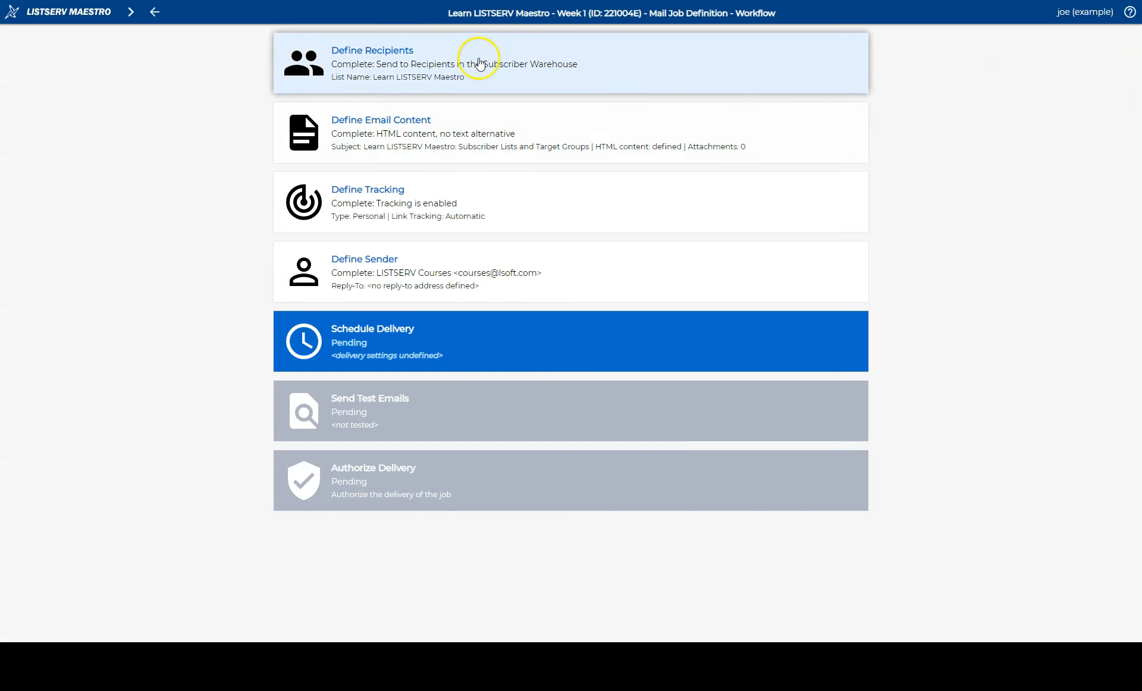
{"action": "left_click", "coordinate": [479, 63]}
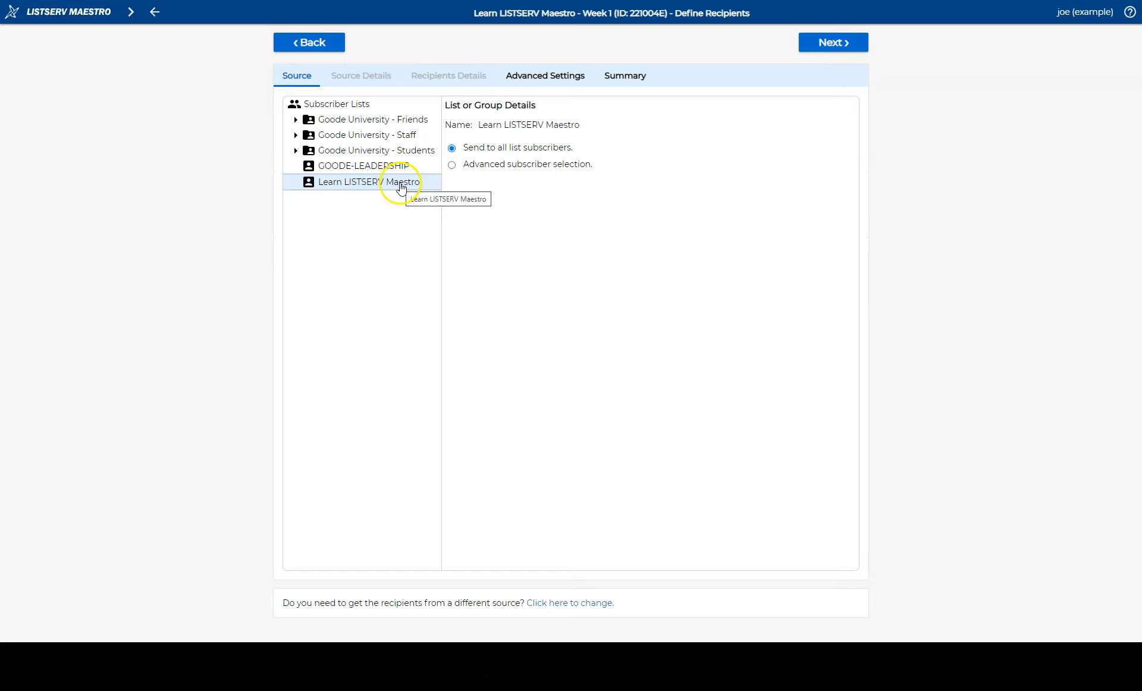
{"action": "left_click", "coordinate": [847, 47]}
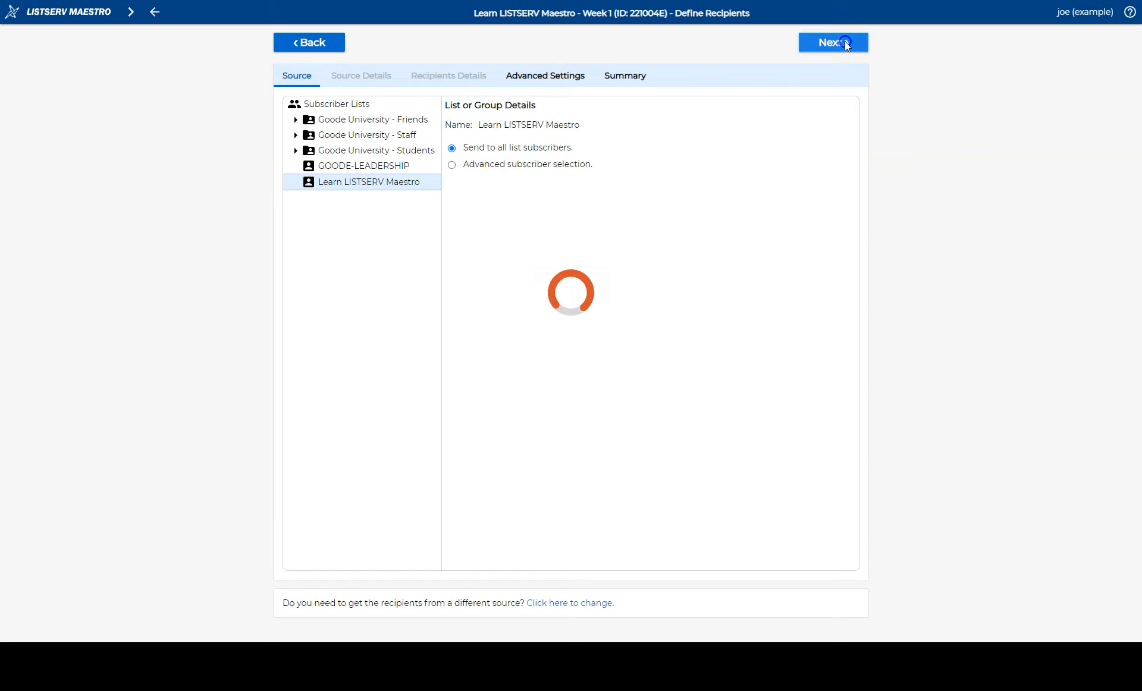
{"action": "left_click", "coordinate": [846, 42]}
{"action": "left_click", "coordinate": [845, 42]}
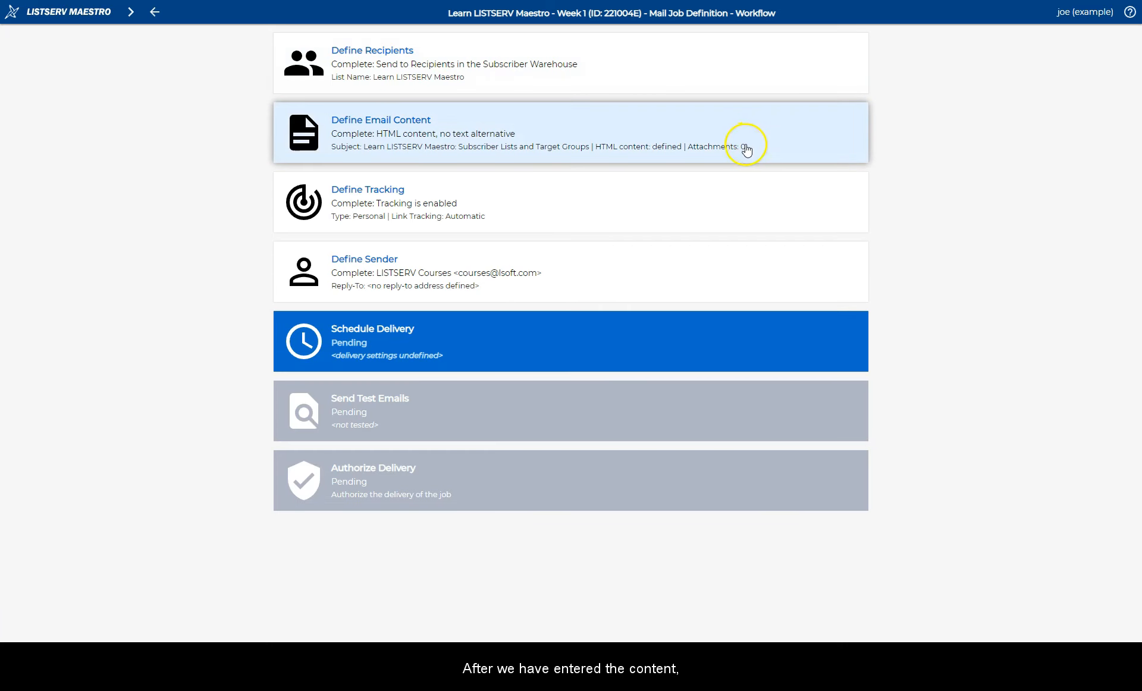
- Confirm the Week 1 job's tracking as Full Tracking, All Links with the Personal Tracking type
{"action": "left_click", "coordinate": [528, 215]}
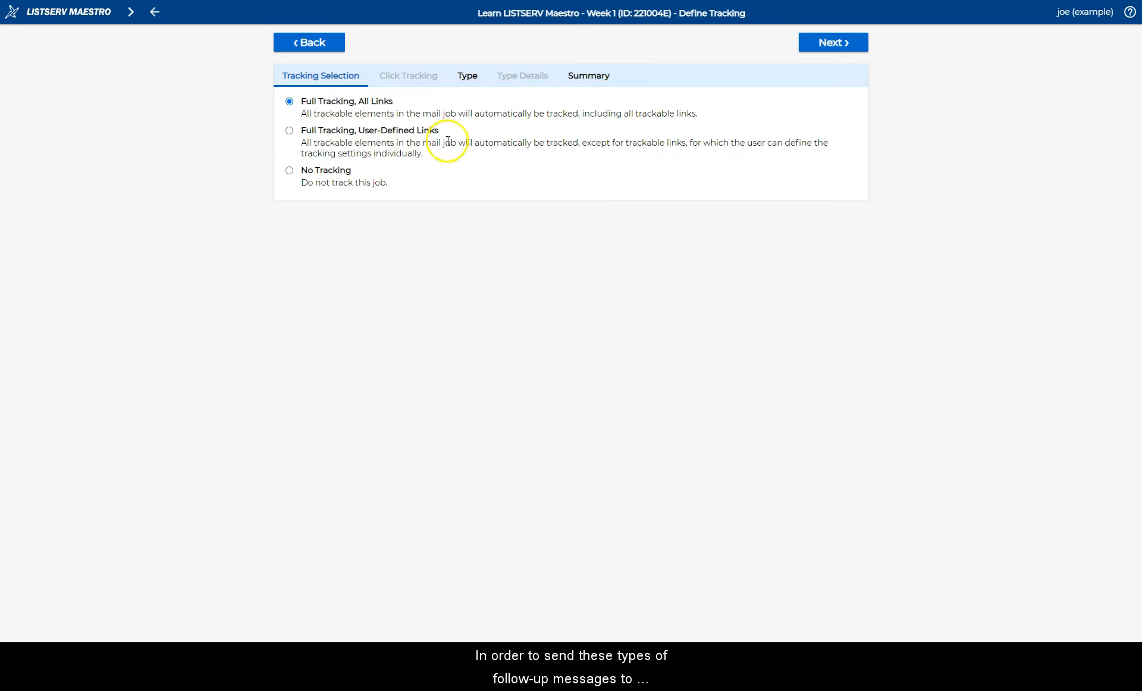
{"action": "left_click", "coordinate": [852, 48]}
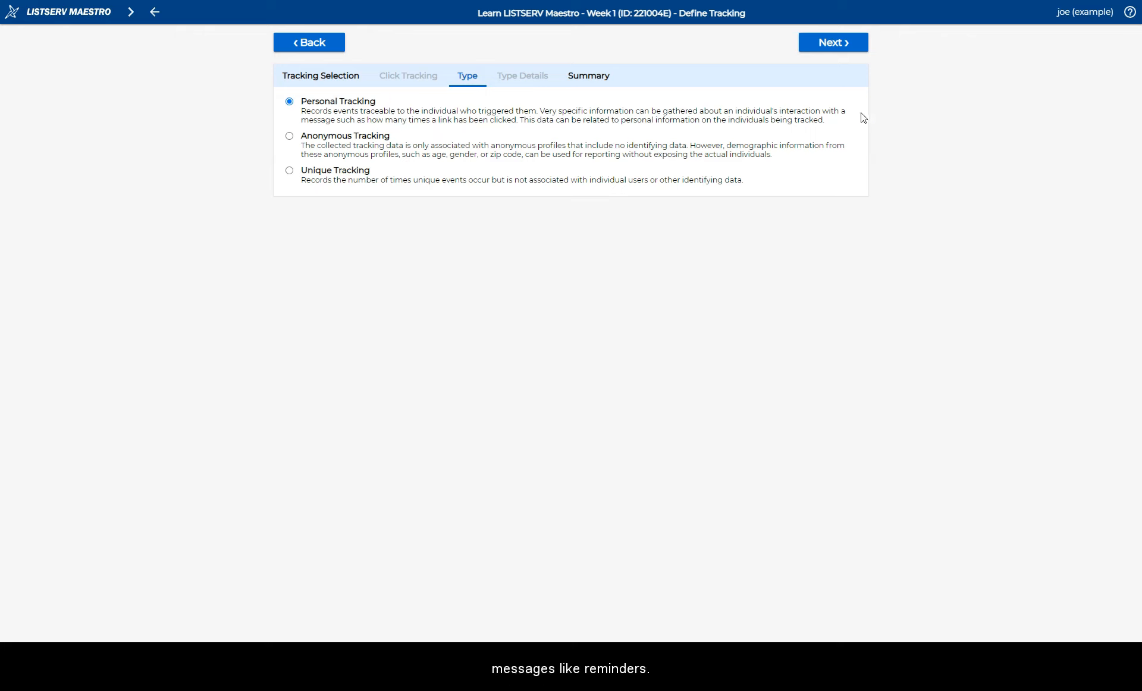
{"action": "left_click", "coordinate": [833, 43]}
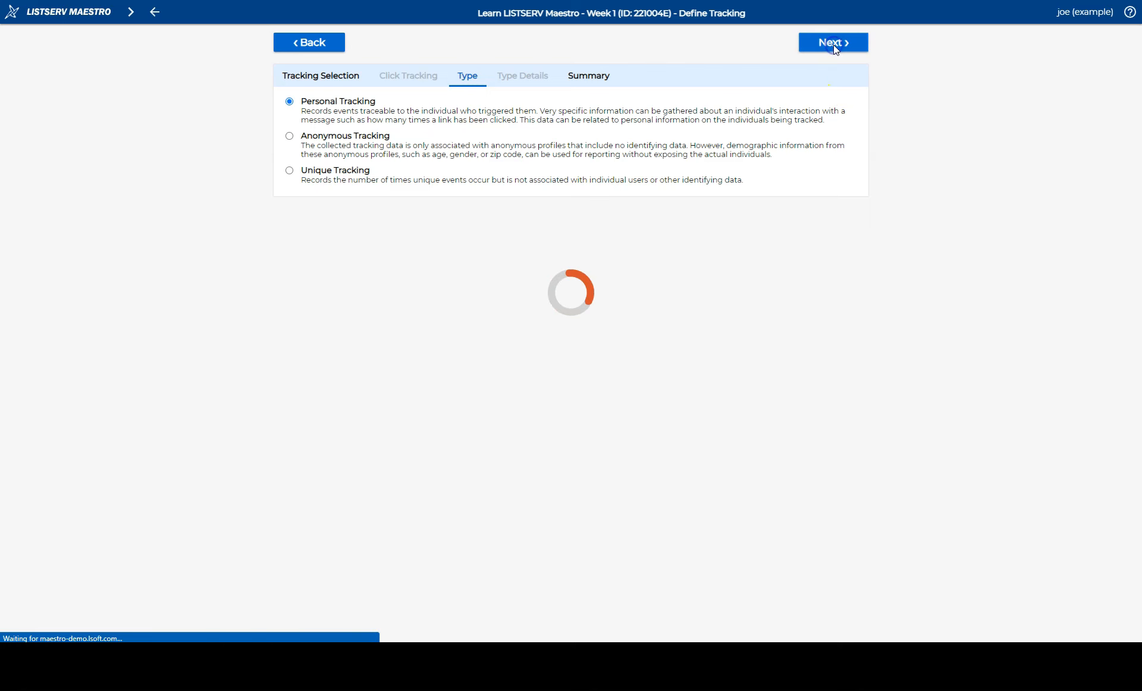
{"action": "scroll", "coordinate": [820, 269], "scroll_direction": "down", "scroll_amount": 2}
{"action": "scroll", "coordinate": [821, 269], "scroll_direction": "up", "scroll_amount": 2}
{"action": "left_click", "coordinate": [847, 46]}
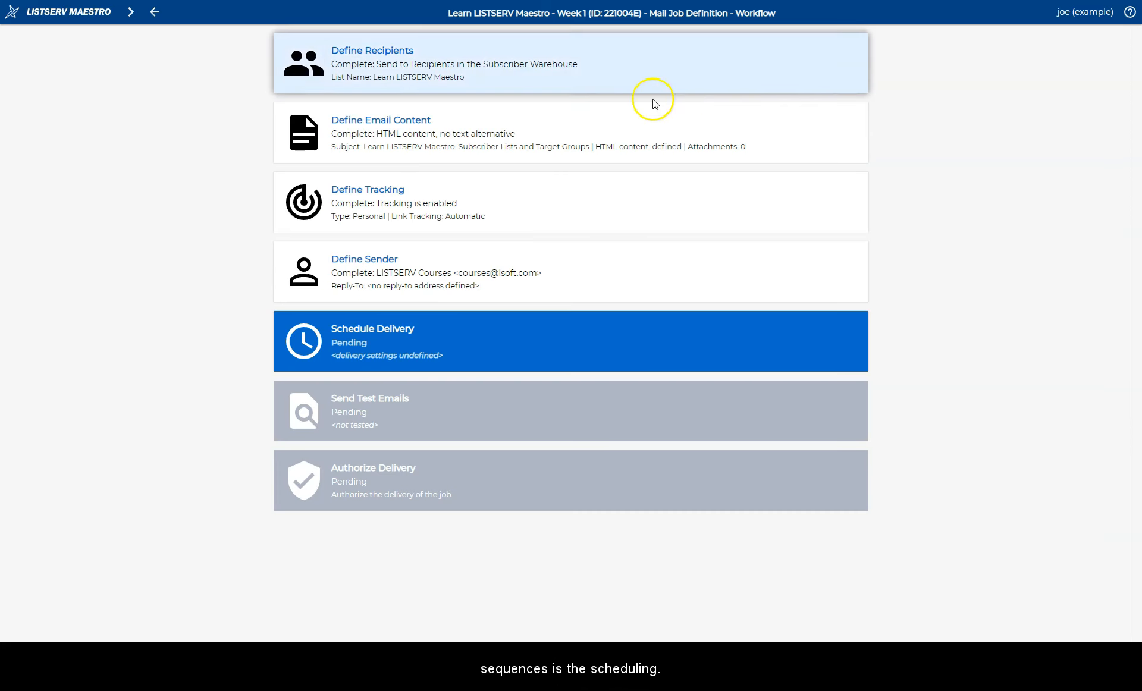
- Schedule the Week 1 job's delivery to begin on 10/06/2022 at 13:00
{"action": "left_click", "coordinate": [439, 336]}
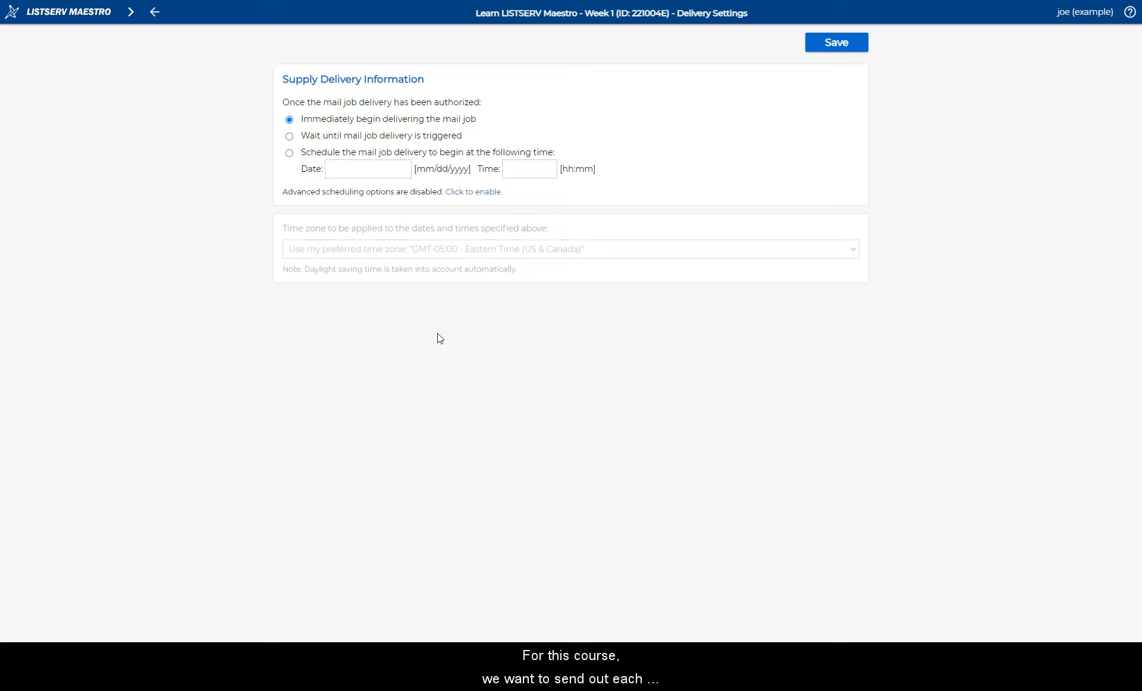
{"action": "left_click", "coordinate": [290, 153]}
{"action": "left_click", "coordinate": [380, 170]}
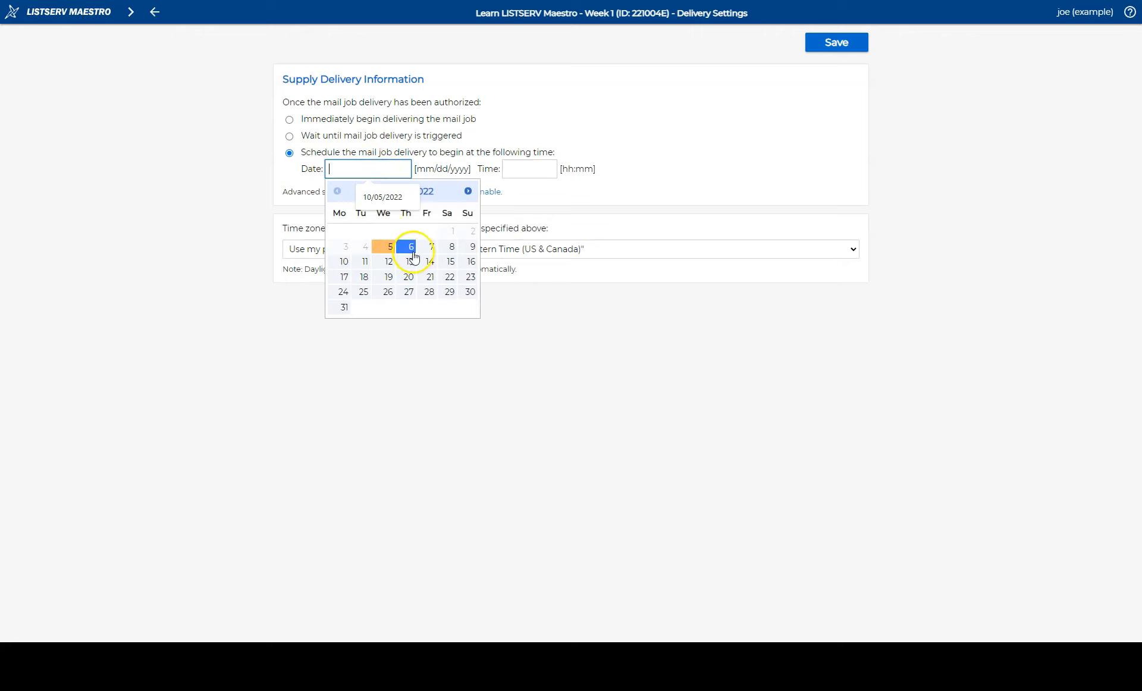
{"action": "left_click", "coordinate": [410, 247]}
{"action": "left_click", "coordinate": [520, 171]}
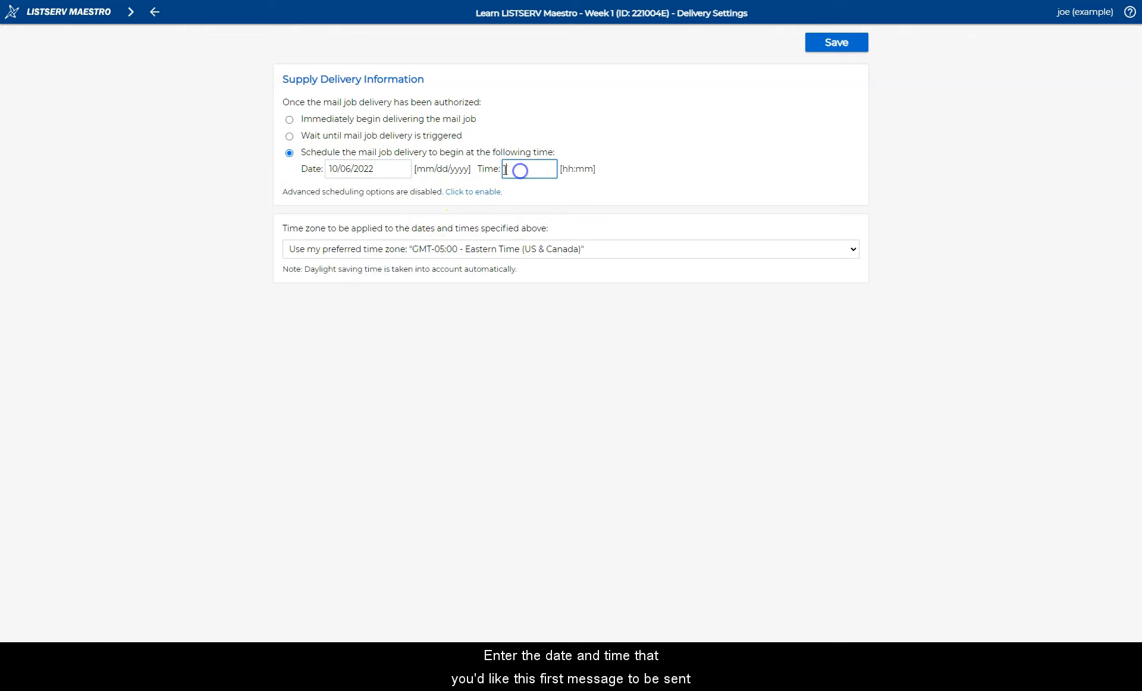
{"action": "type", "text": "13:00"}
- Enable Auto-Repeat Delivery with a delay interval of 1 week for the Week 1 job and save the delivery settings
{"action": "left_click", "coordinate": [466, 192]}
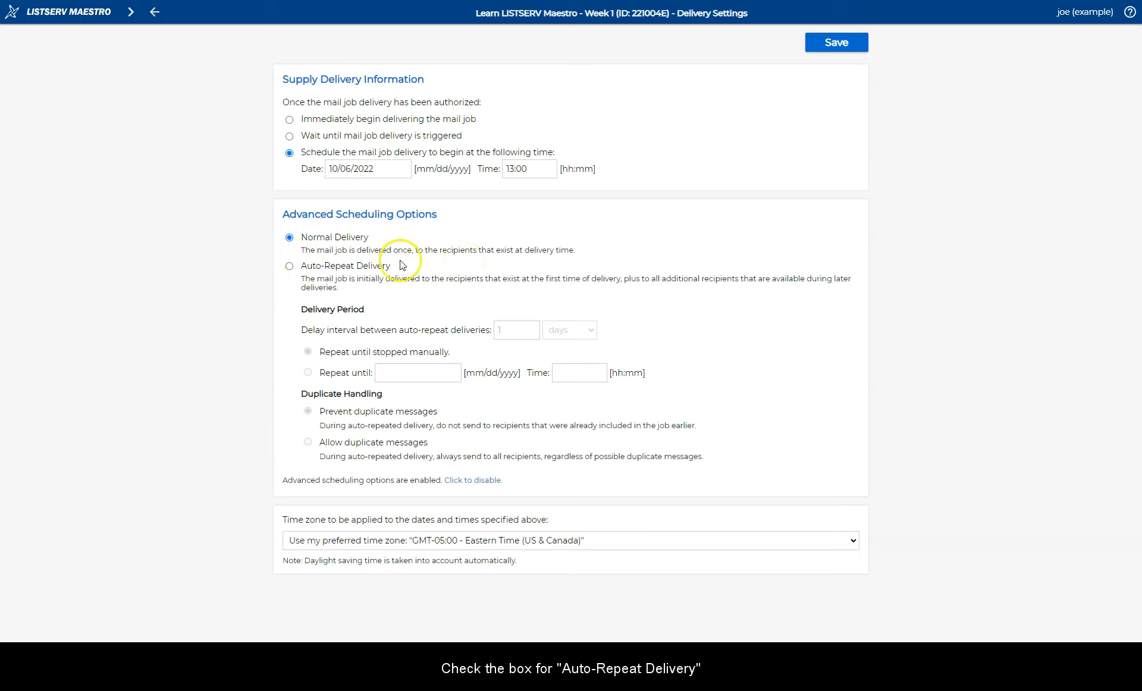
{"action": "left_click", "coordinate": [289, 266]}
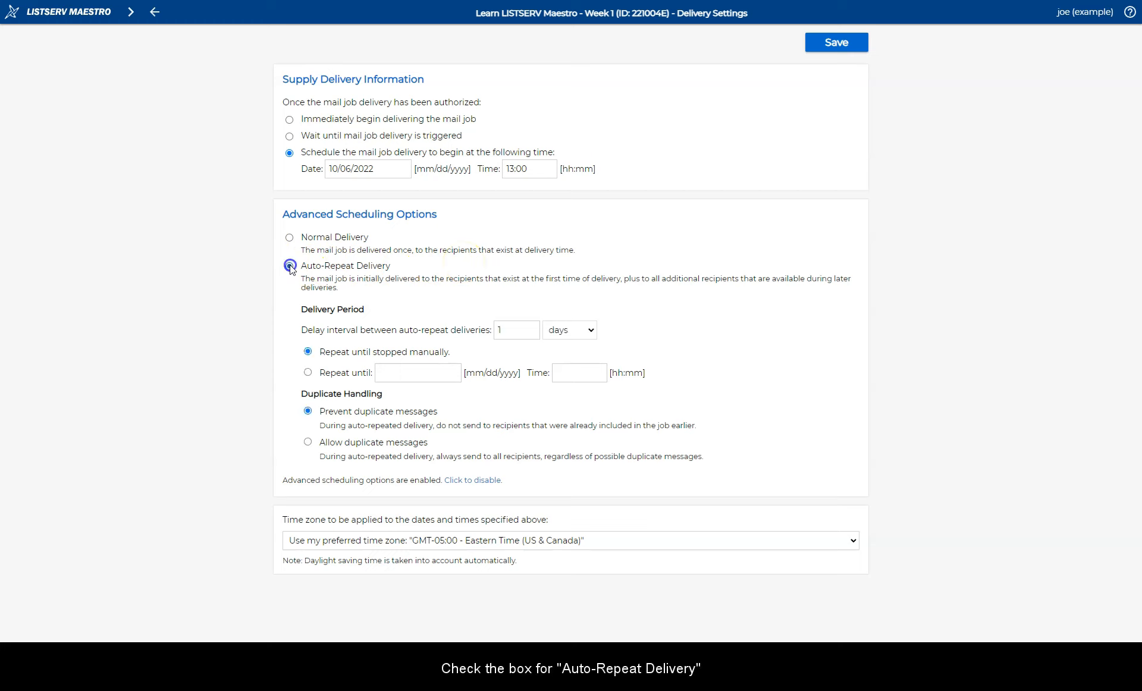
{"action": "left_click", "coordinate": [588, 334]}
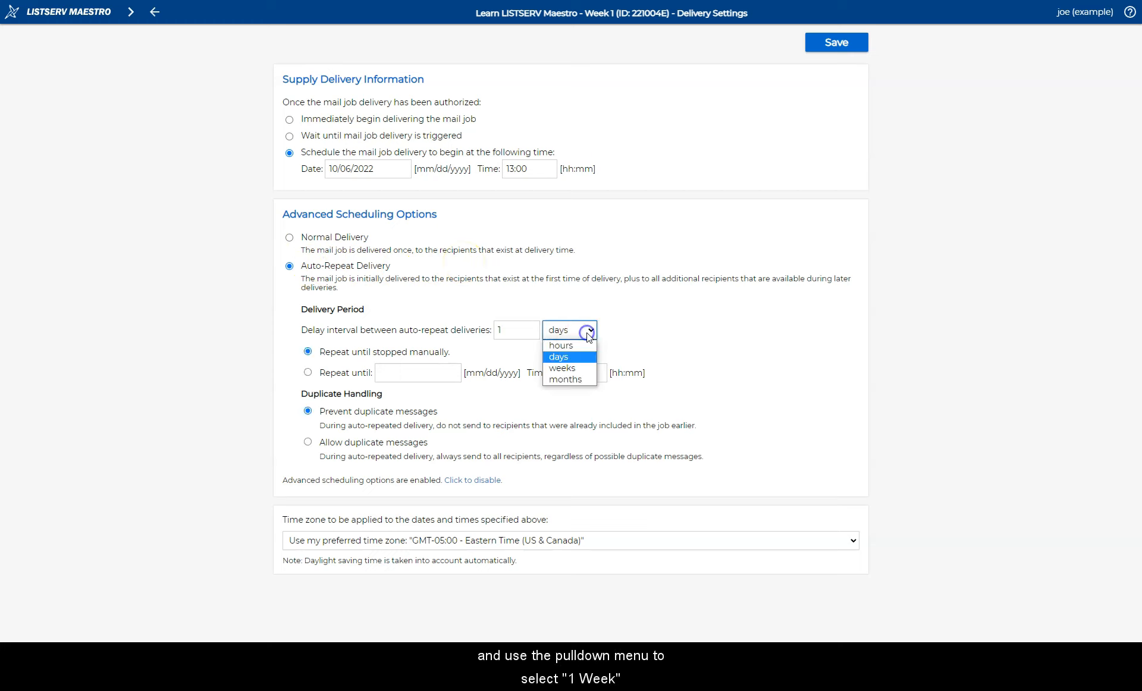
{"action": "left_click", "coordinate": [580, 368]}
{"action": "left_click", "coordinate": [652, 337]}
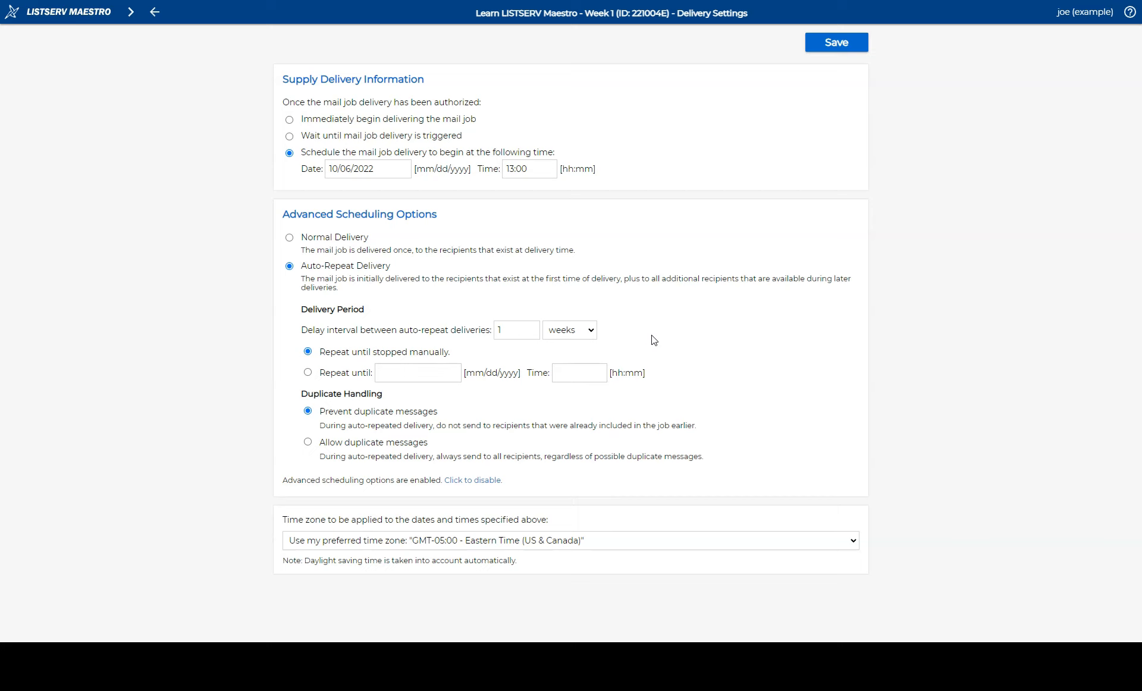
{"action": "left_click", "coordinate": [516, 384]}
{"action": "left_click", "coordinate": [831, 47]}
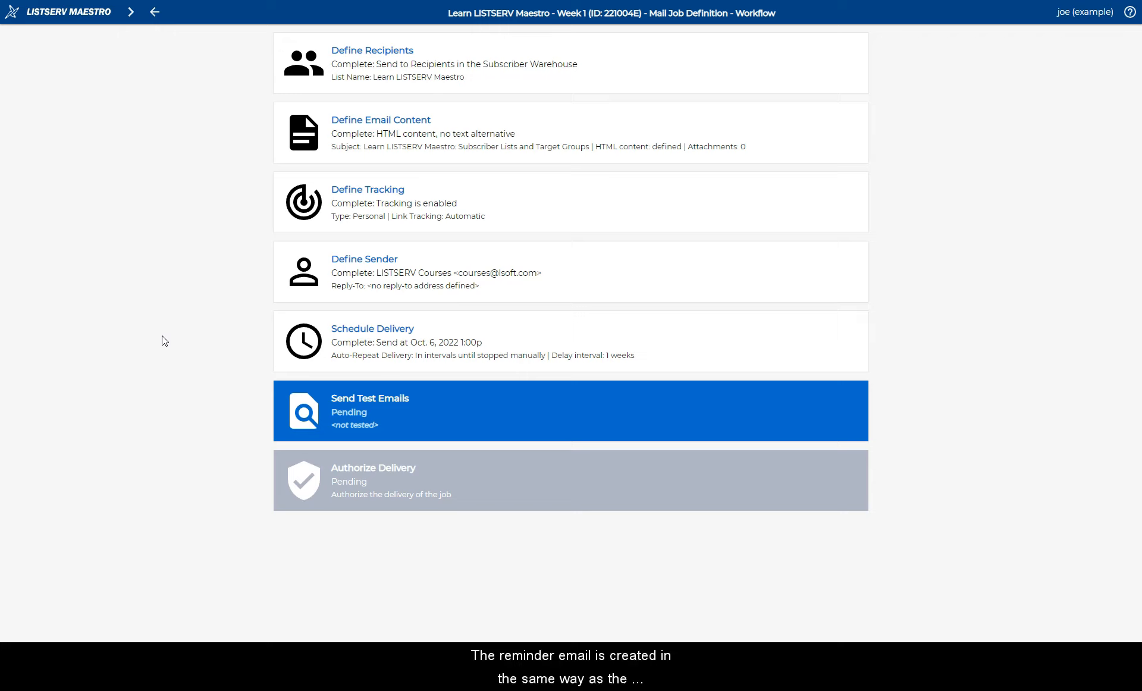
- Open the mail job definition of Learn LISTSERV Maestro - Week 1 (Reminder)
{"action": "left_click", "coordinate": [131, 12]}
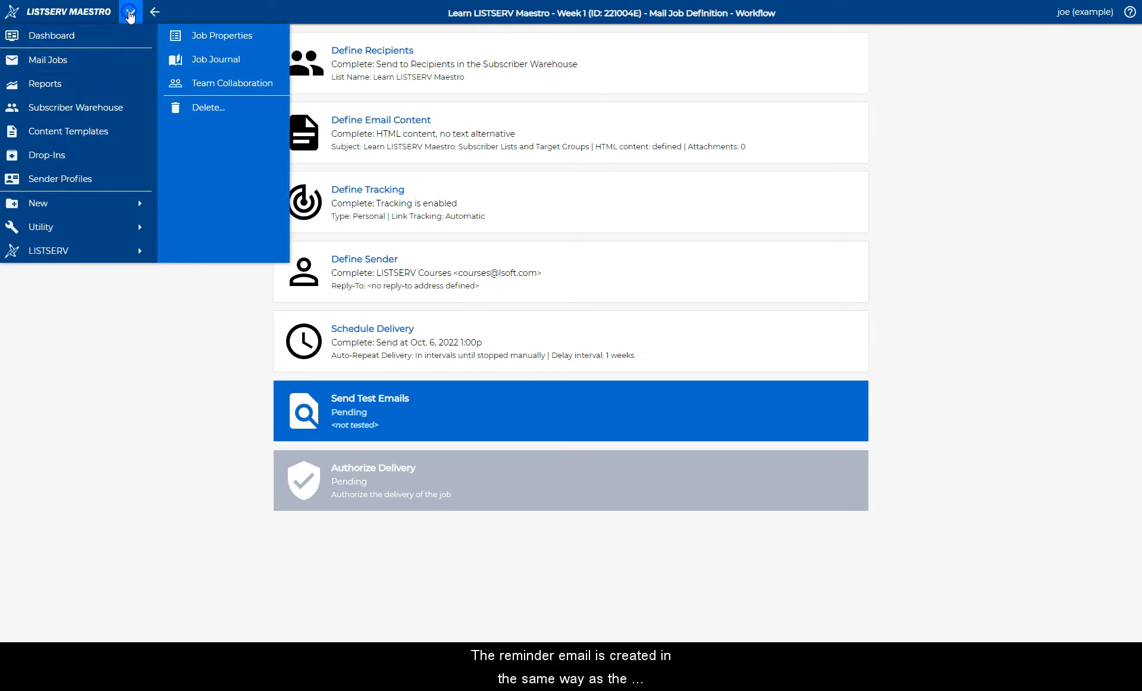
{"action": "left_click", "coordinate": [117, 59]}
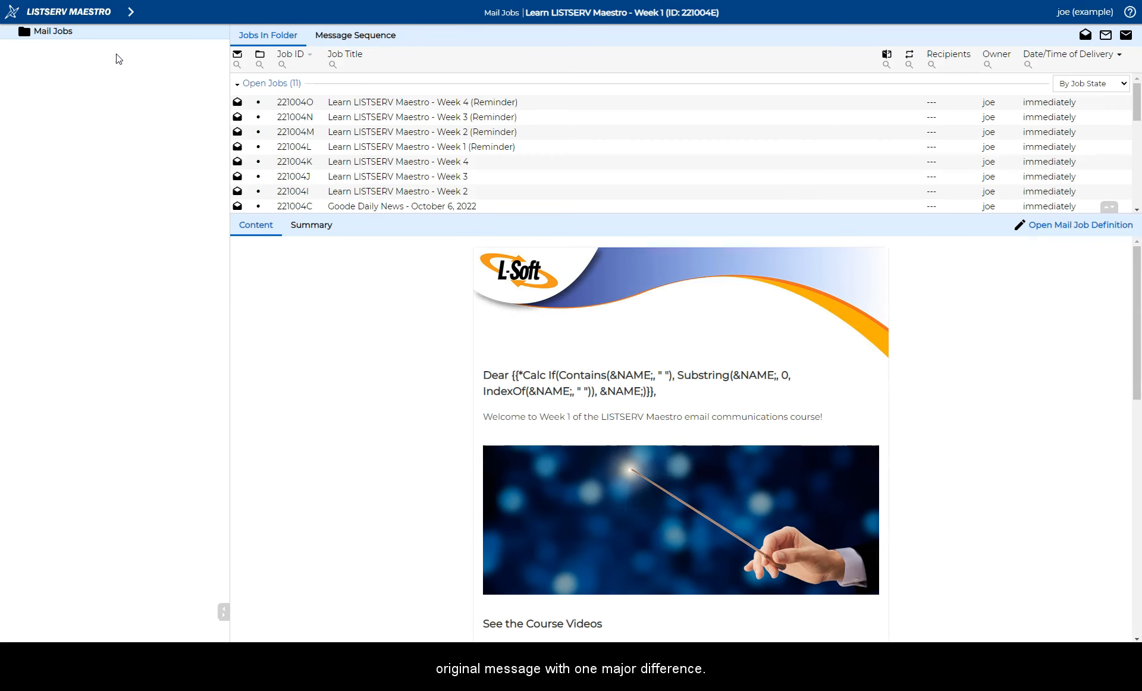
{"action": "left_click", "coordinate": [415, 150]}
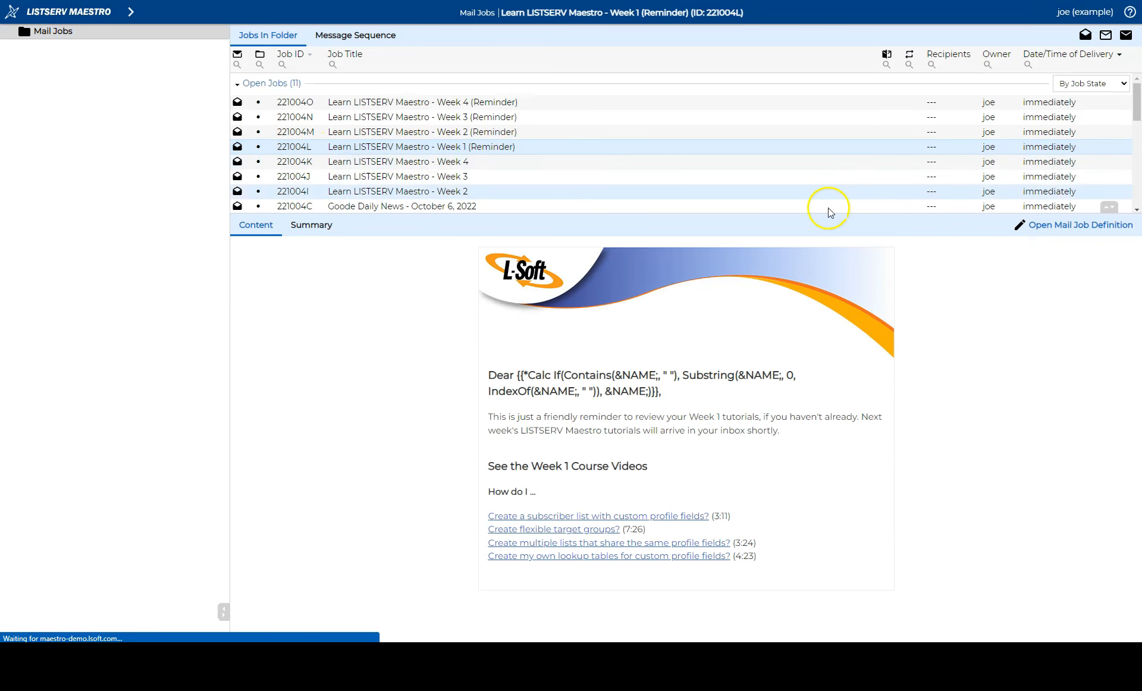
{"action": "left_click", "coordinate": [1058, 230]}
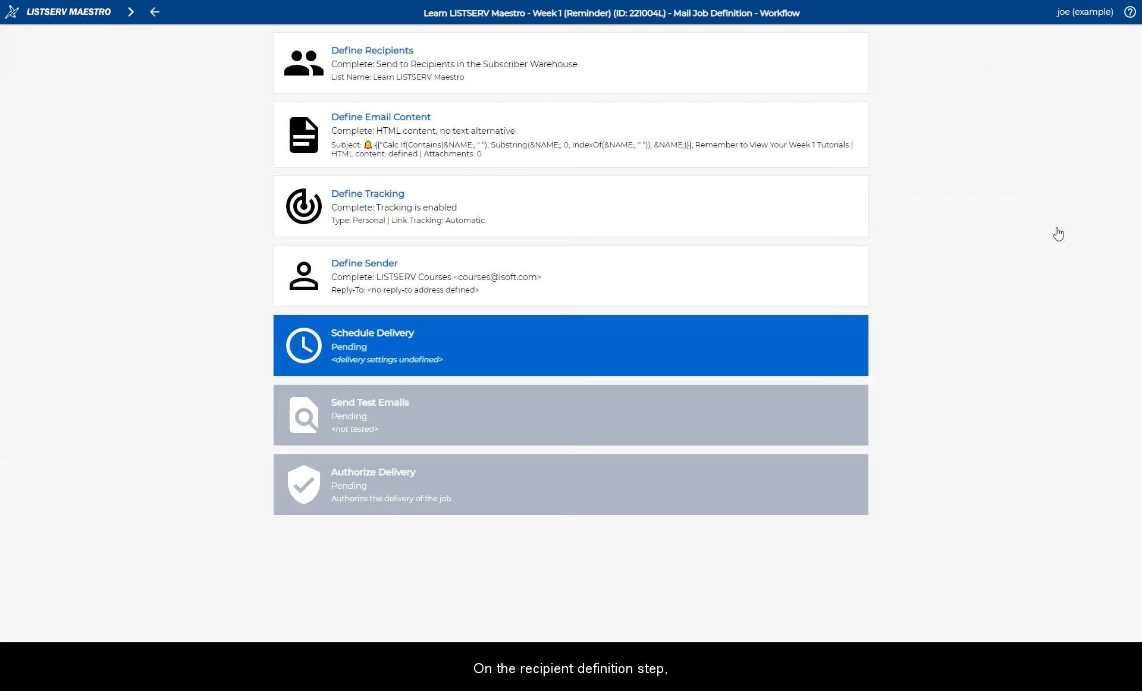
- Change the reminder job's recipients type to Determine Recipients Based on Reaction to Another Job
{"action": "left_click", "coordinate": [504, 65]}
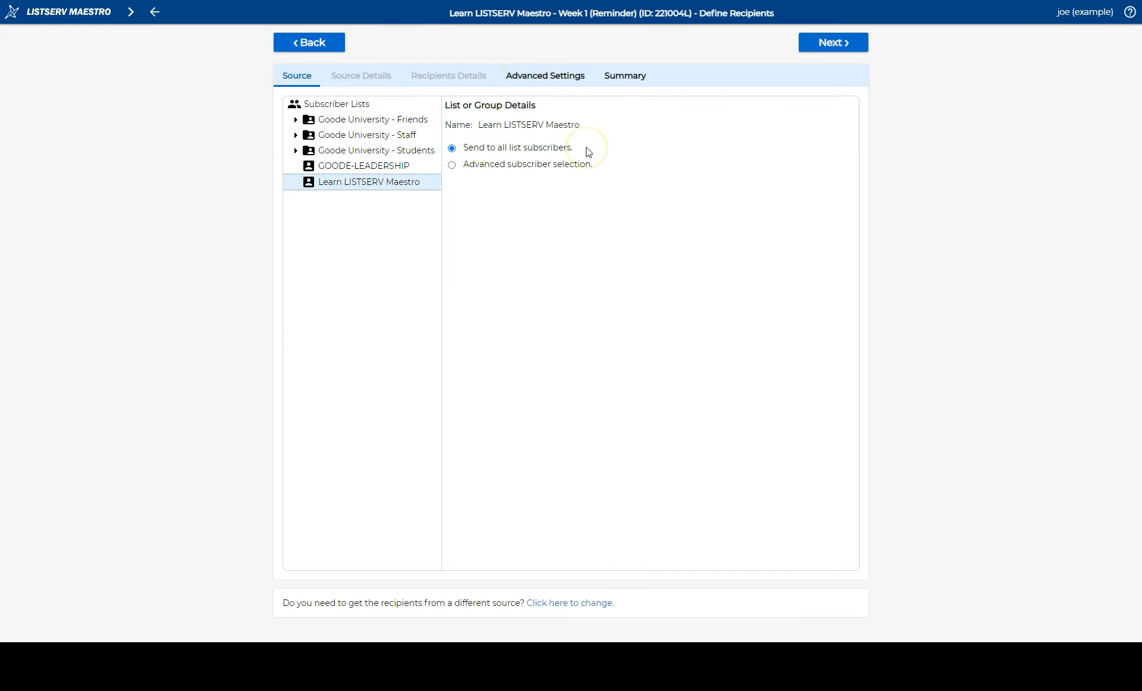
{"action": "left_click", "coordinate": [576, 603]}
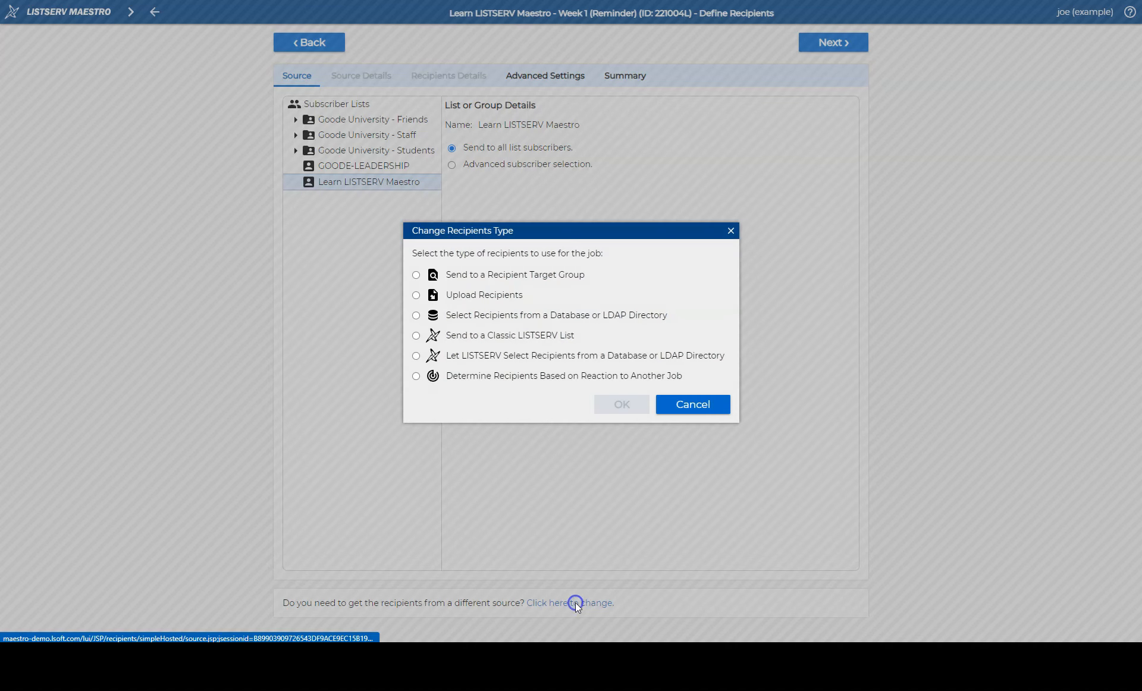
{"action": "left_click", "coordinate": [416, 376]}
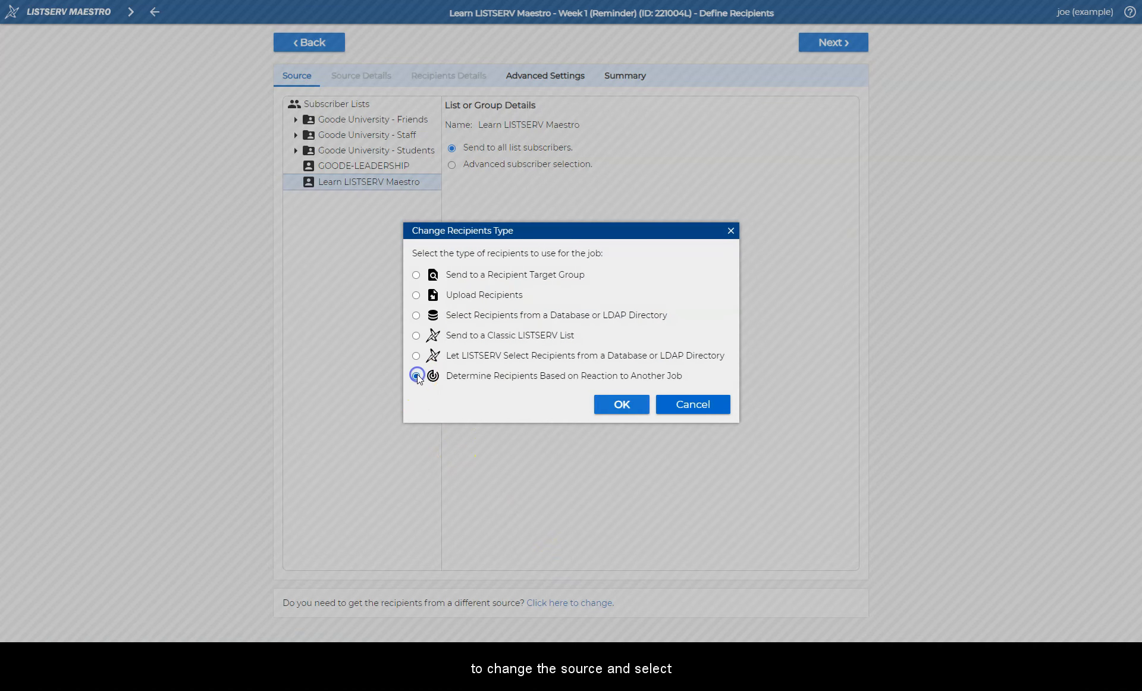
{"action": "left_click", "coordinate": [622, 406]}
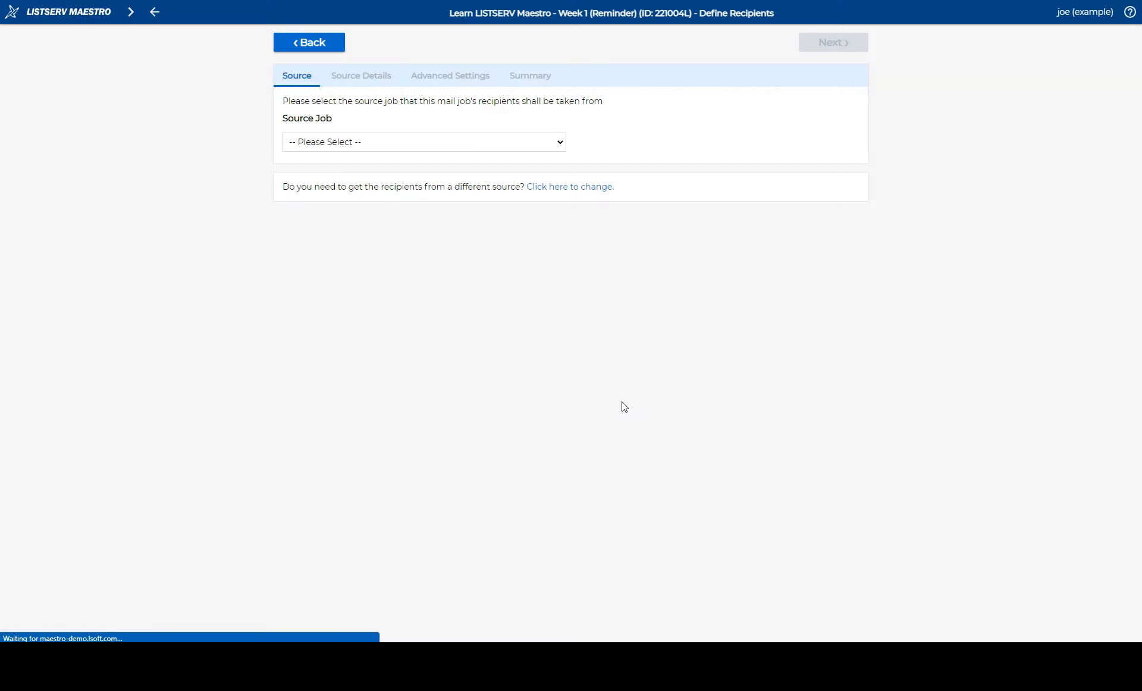
- Use Learn LISTSERV Maestro - Week 1 as the source job for the reminder's recipients and continue to the source details
{"action": "left_click", "coordinate": [446, 144]}
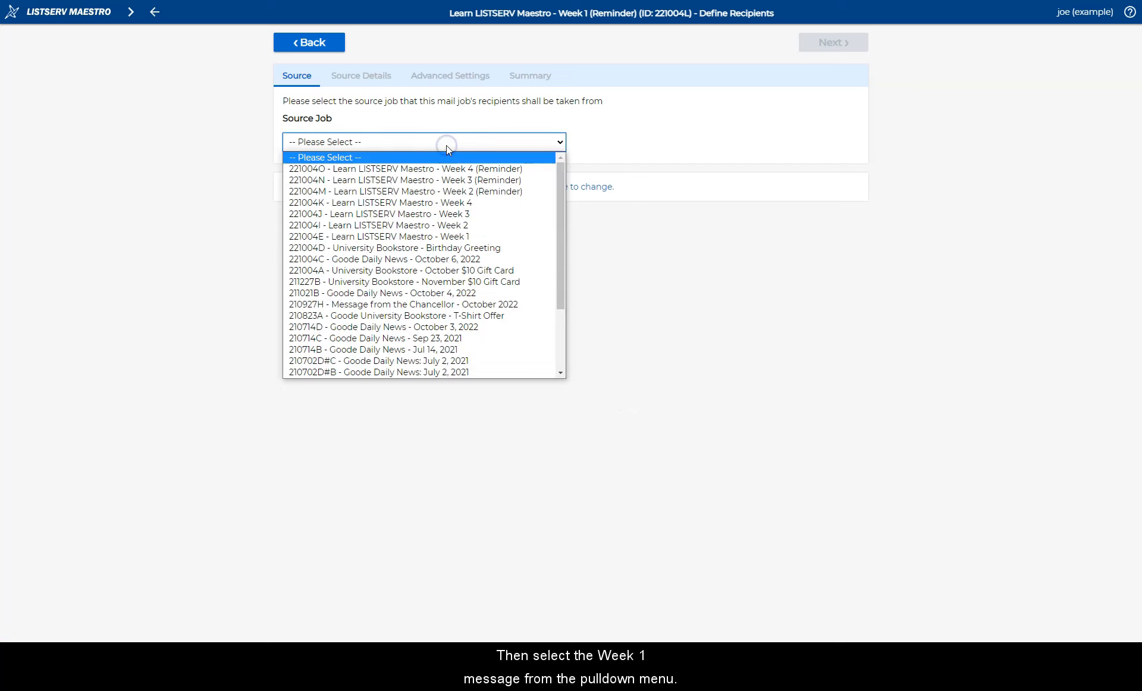
{"action": "left_click", "coordinate": [445, 236]}
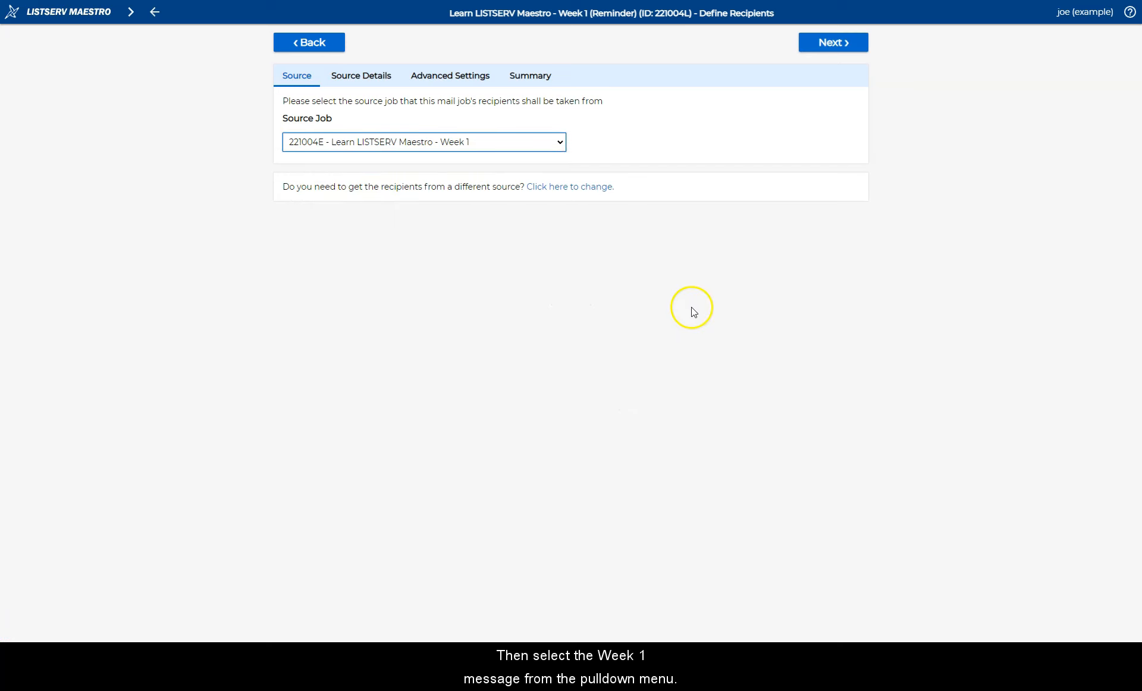
{"action": "left_click", "coordinate": [833, 47]}
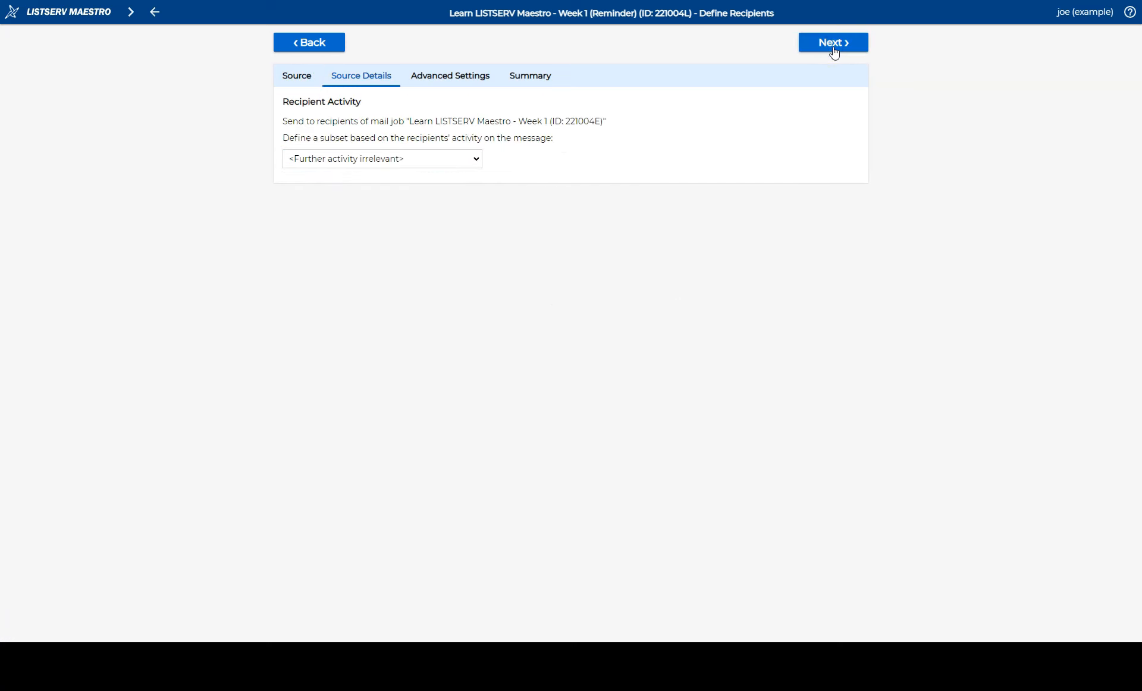
- Limit the reminder's recipients to those who performed none of the actions, with link click activity as Clicked any link in the email, and finish the recipient definition
{"action": "left_click", "coordinate": [377, 158]}
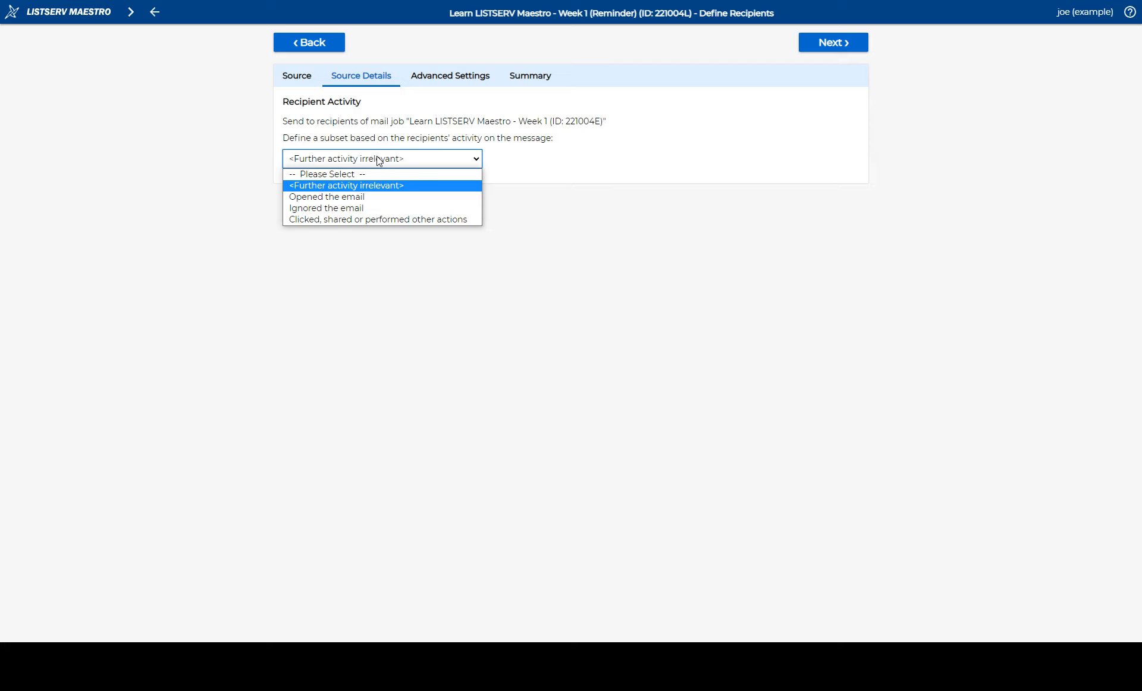
{"action": "left_click", "coordinate": [392, 221]}
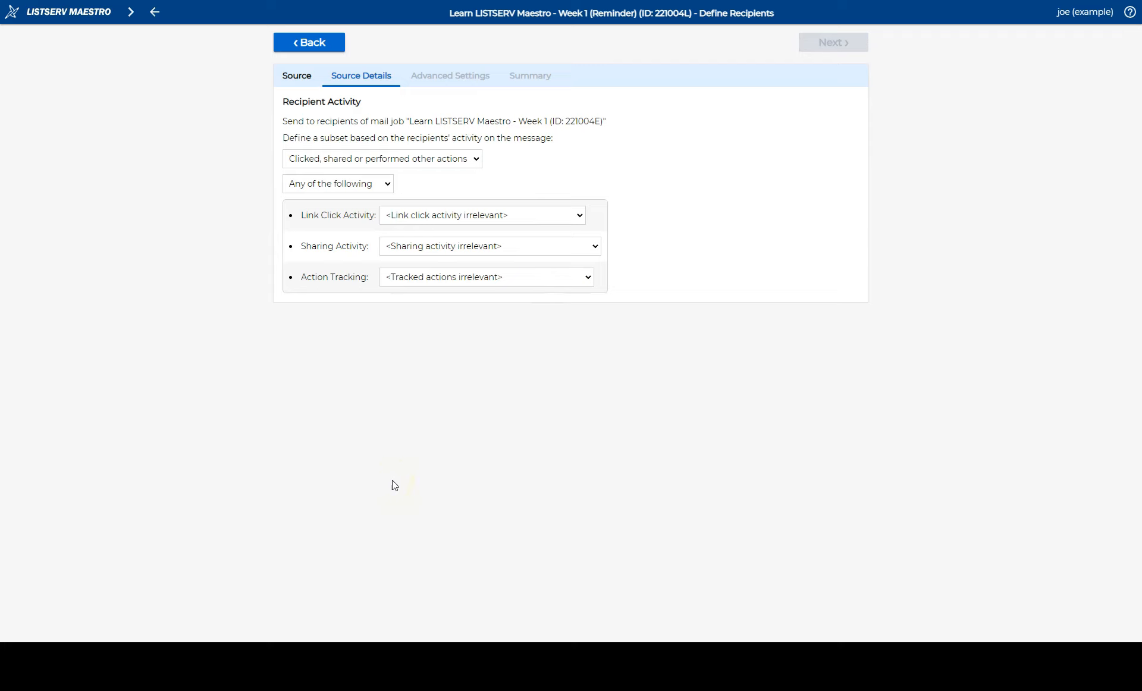
{"action": "left_click", "coordinate": [384, 185]}
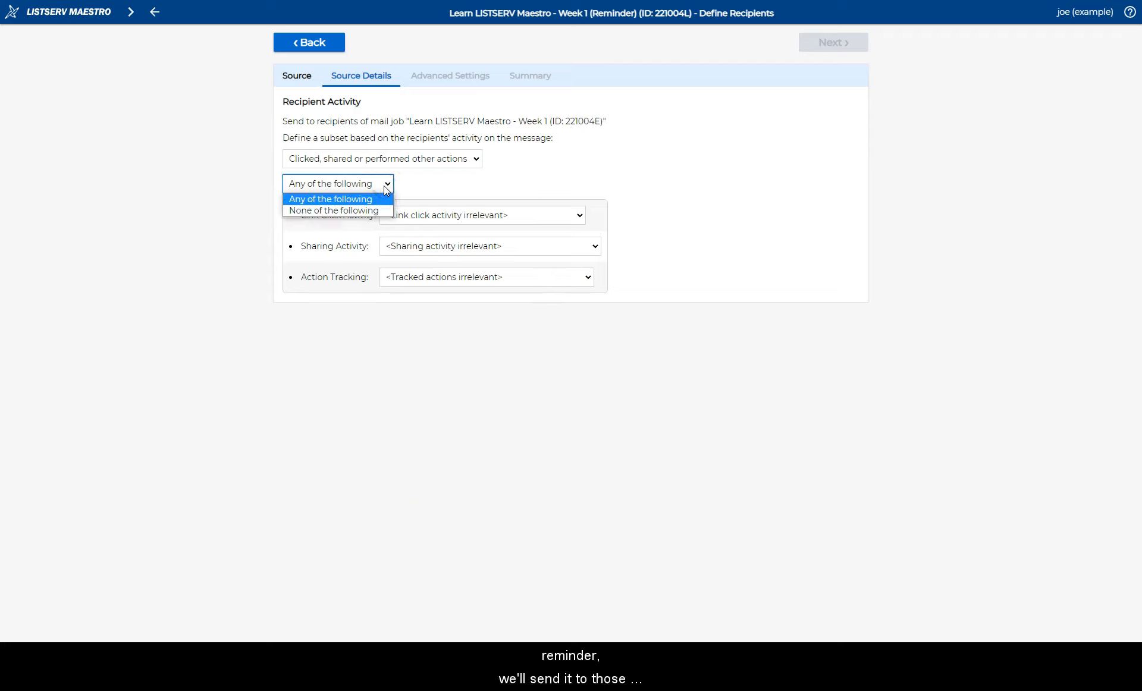
{"action": "left_click", "coordinate": [381, 211]}
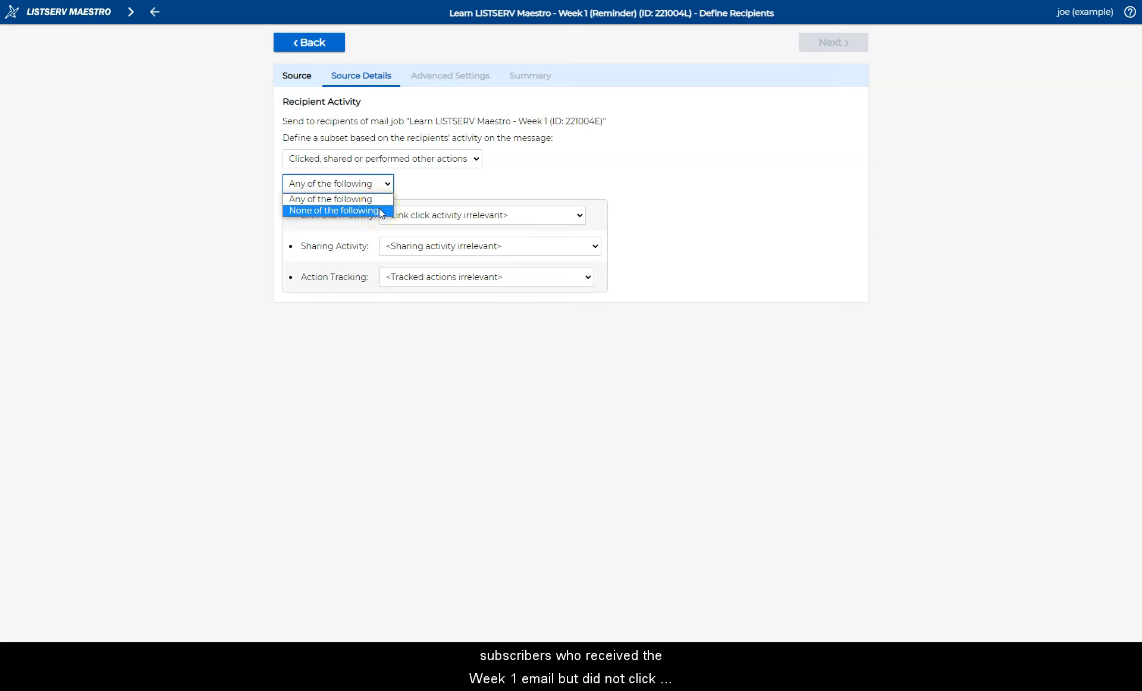
{"action": "left_click", "coordinate": [379, 211]}
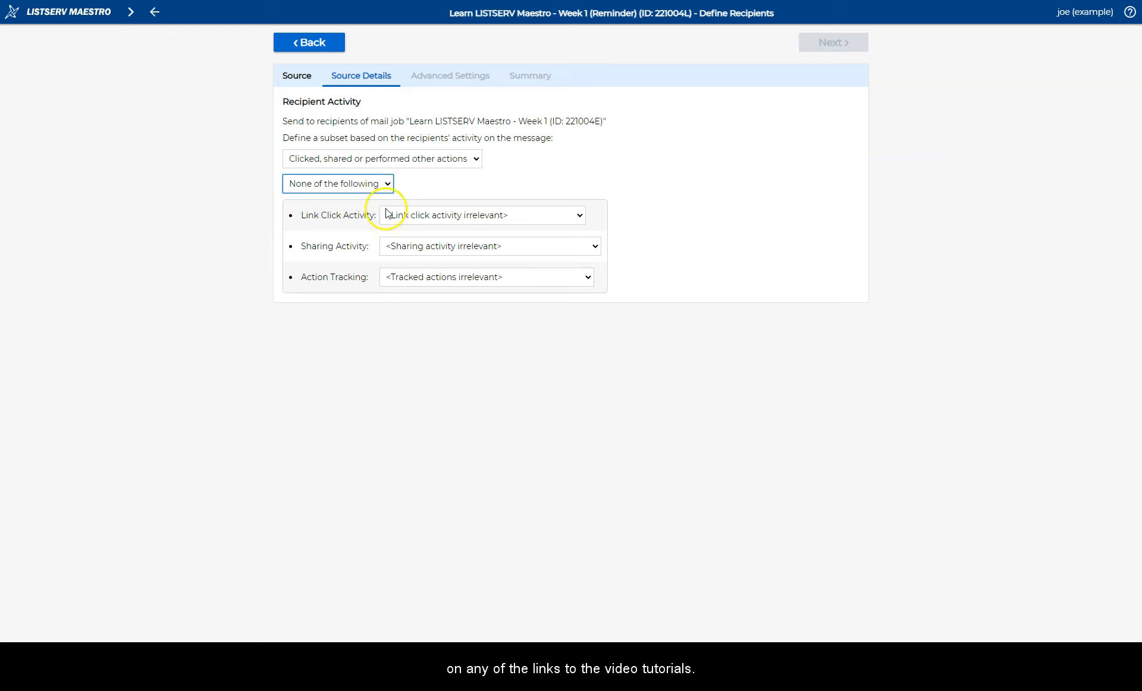
{"action": "left_click", "coordinate": [502, 218]}
{"action": "left_click", "coordinate": [503, 242]}
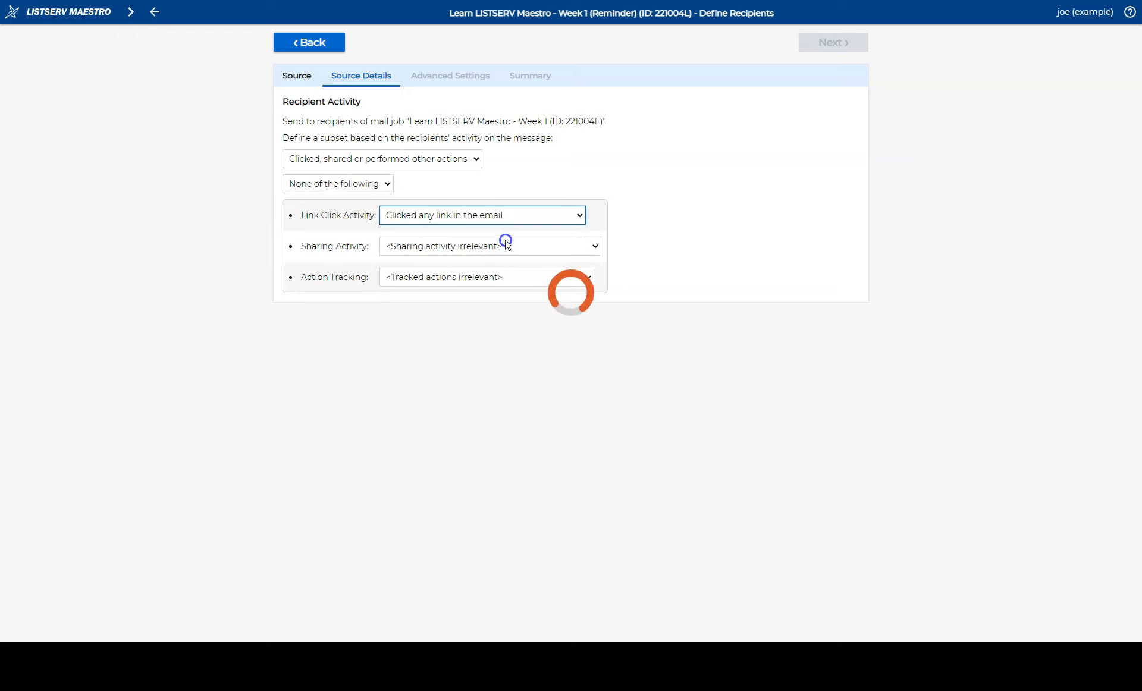
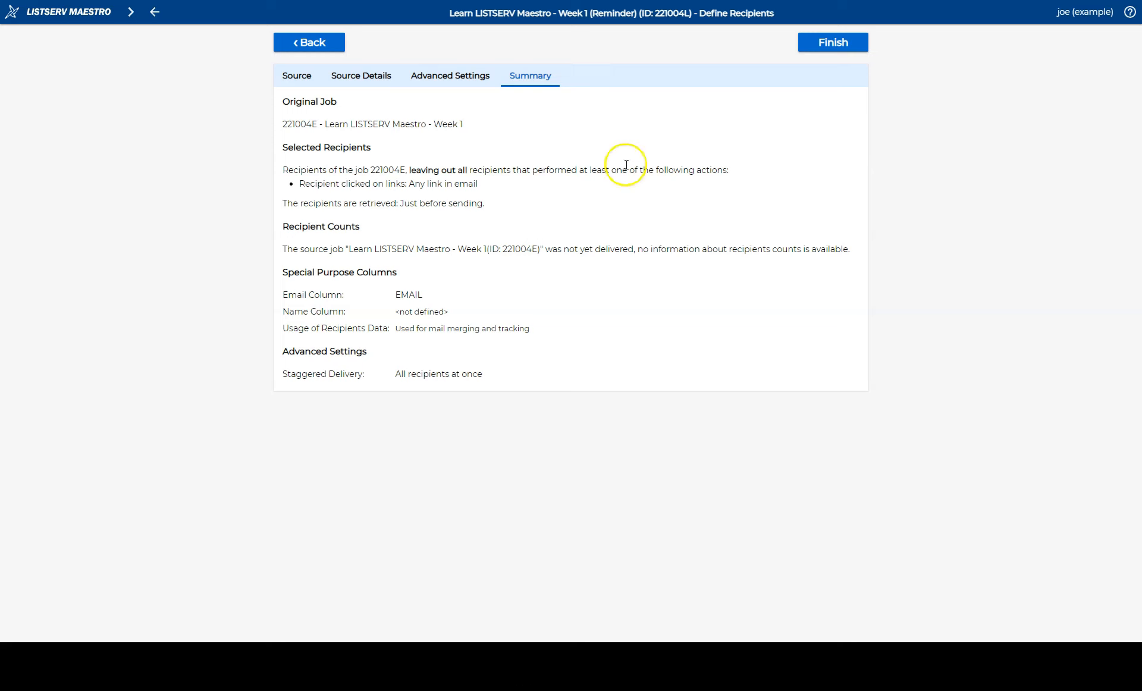
{"action": "left_click", "coordinate": [844, 48]}
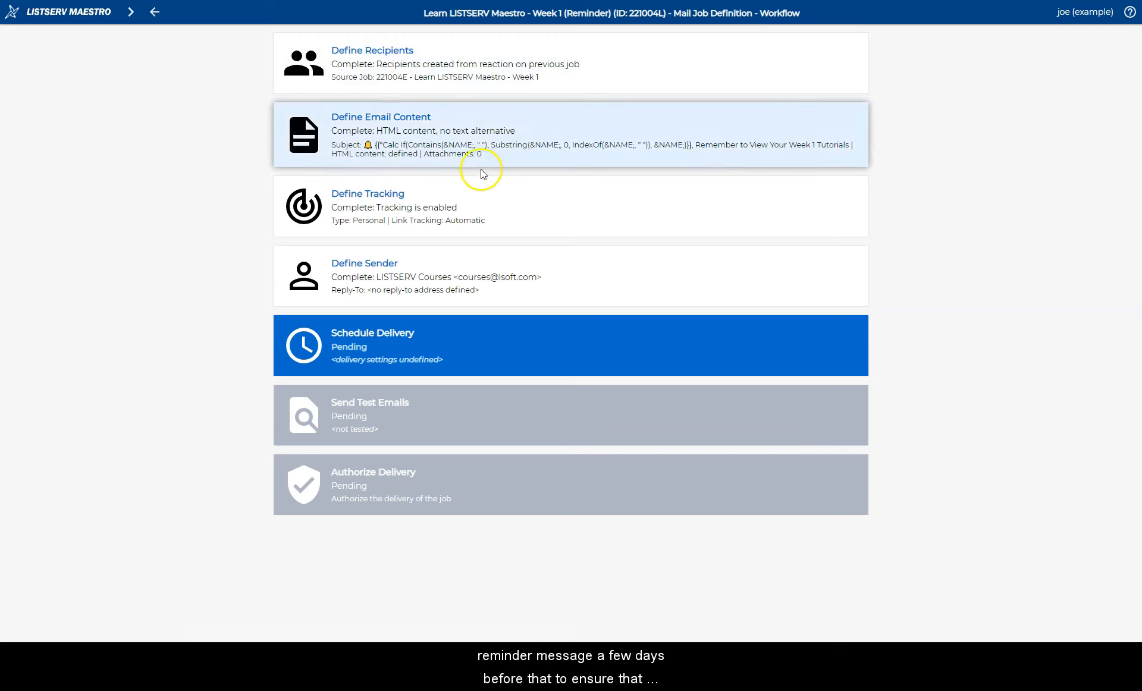
- Schedule the Week 1 reminder job's delivery to begin on 10/11/2022 at 13:00
{"action": "left_click", "coordinate": [429, 341]}
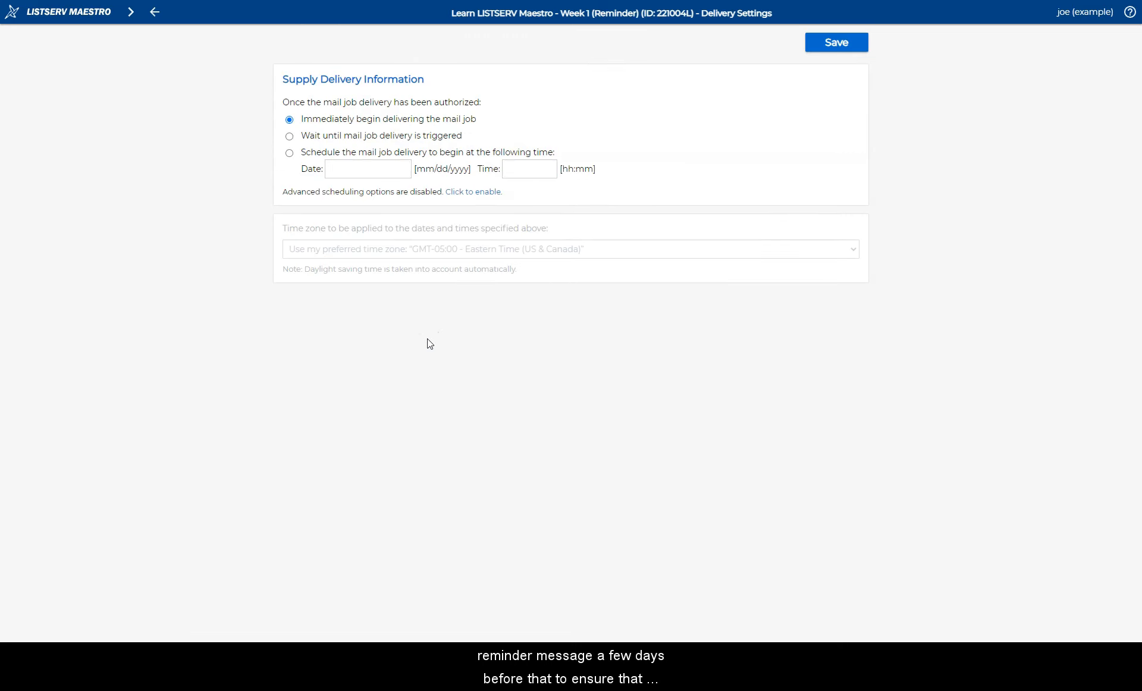
{"action": "left_click", "coordinate": [290, 152]}
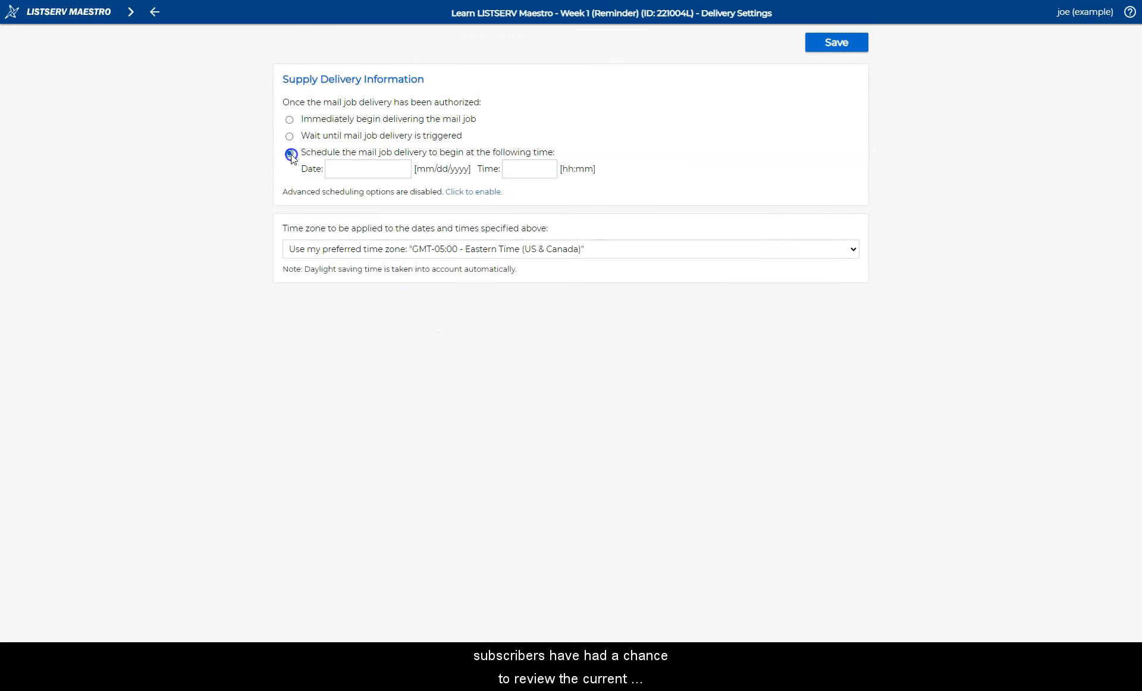
{"action": "left_click", "coordinate": [352, 168]}
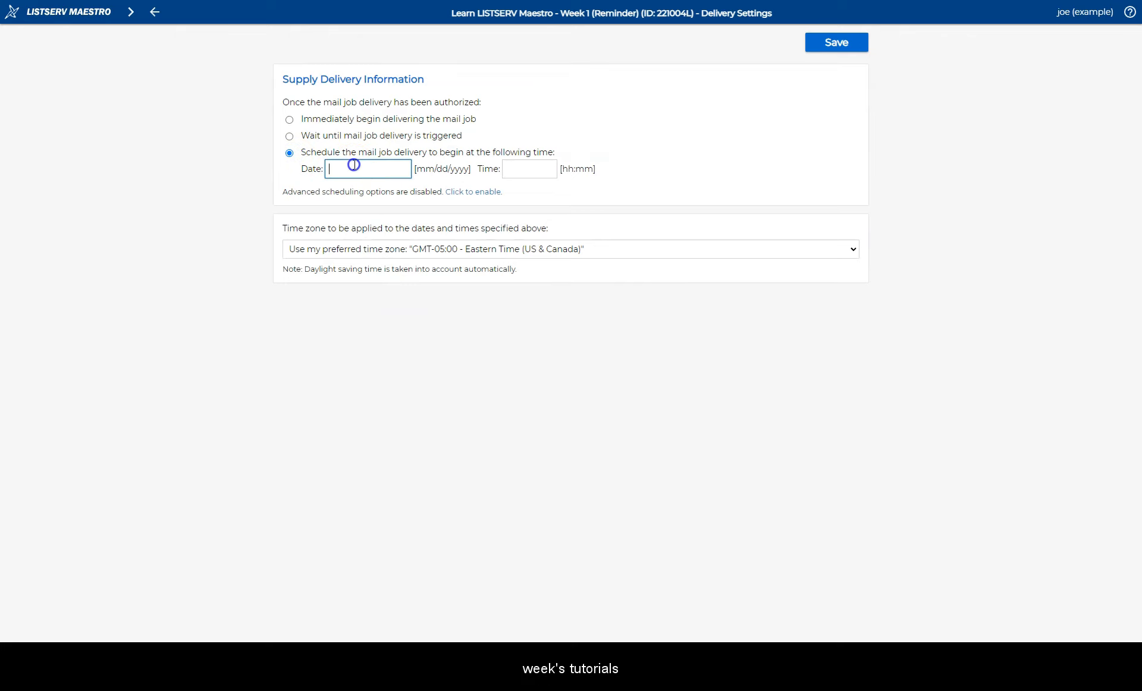
{"action": "left_click", "coordinate": [361, 262]}
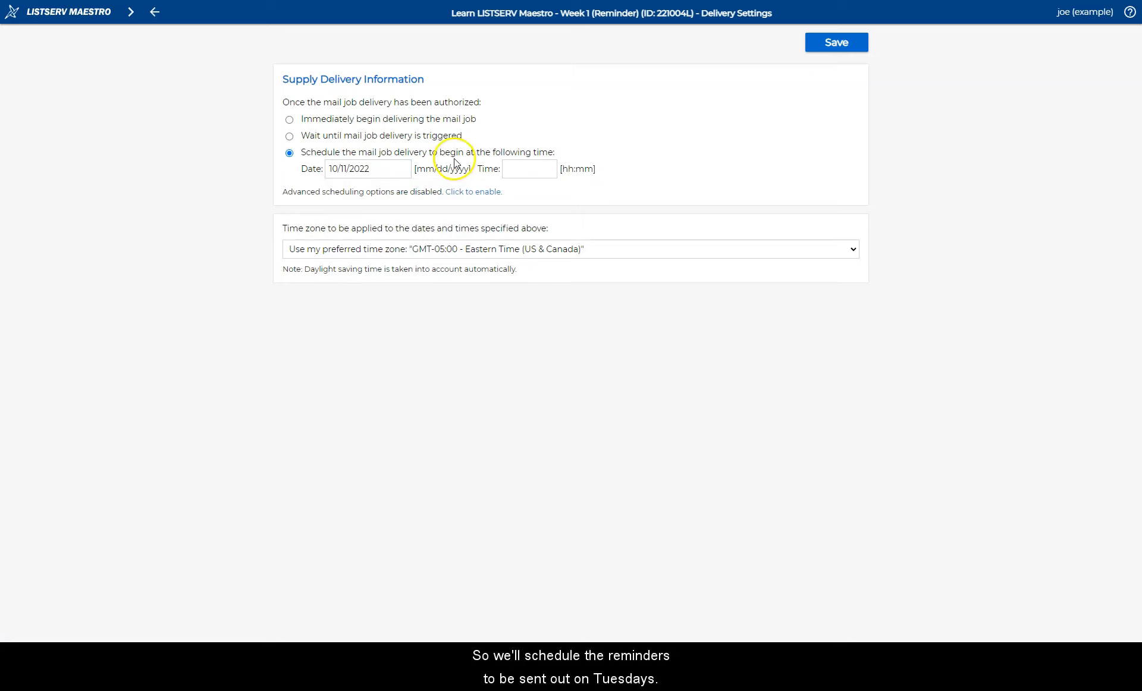
{"action": "left_click", "coordinate": [517, 166]}
{"action": "type", "text": "13:00"}
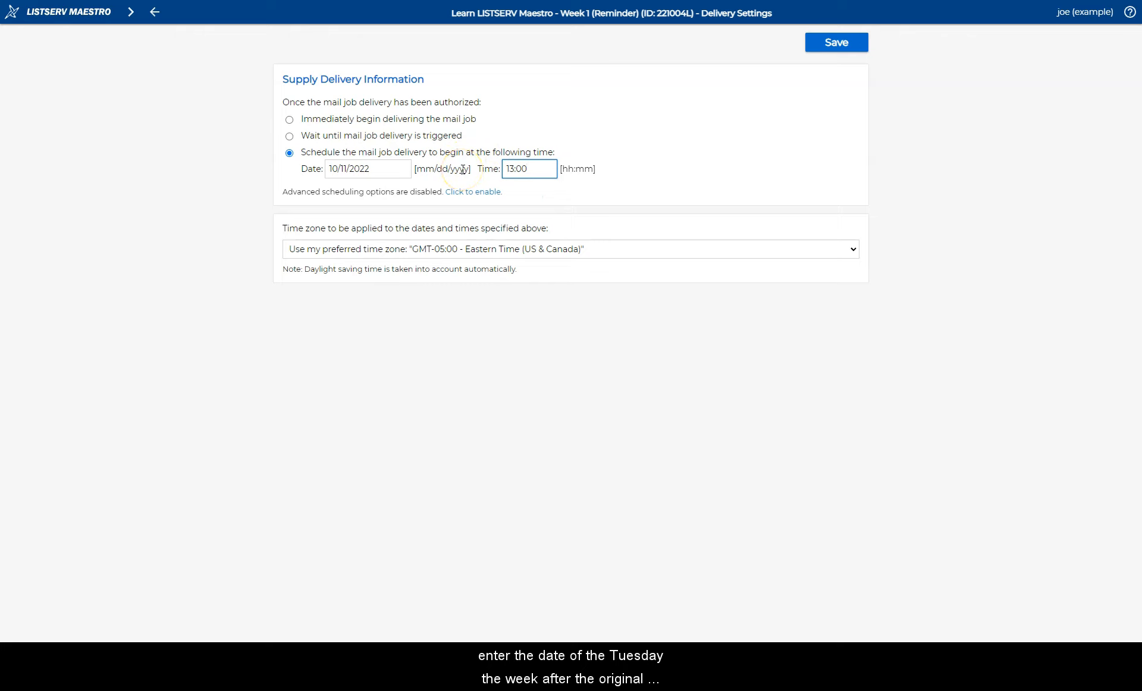
{"action": "left_click", "coordinate": [383, 173]}
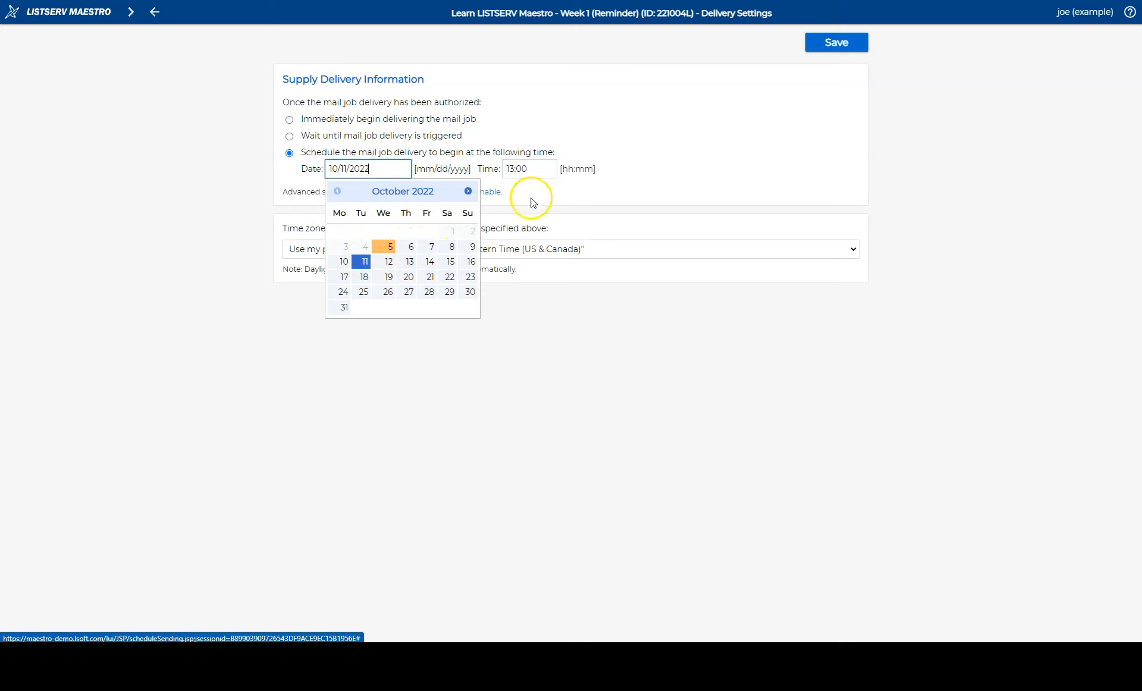
{"action": "left_click", "coordinate": [551, 213]}
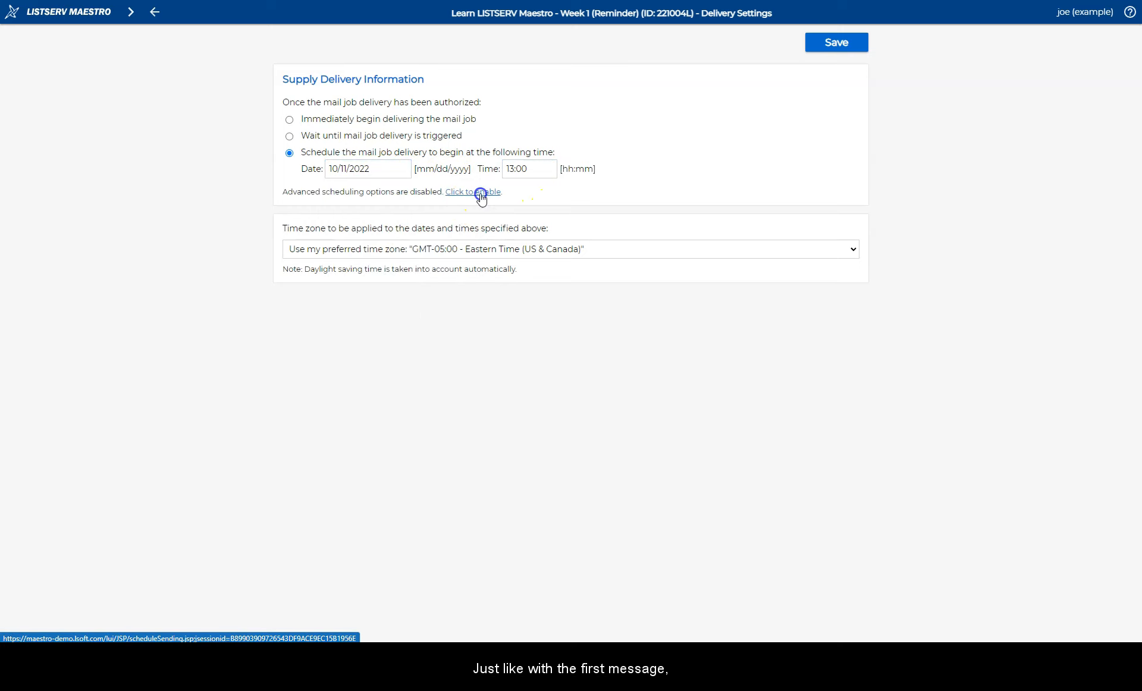
- Enable Auto-Repeat Delivery with a delay interval of 1 week for the Week 1 reminder and save its delivery settings
{"action": "left_click", "coordinate": [480, 192]}
{"action": "left_click", "coordinate": [290, 266]}
{"action": "left_click", "coordinate": [572, 331]}
{"action": "left_click", "coordinate": [562, 369]}
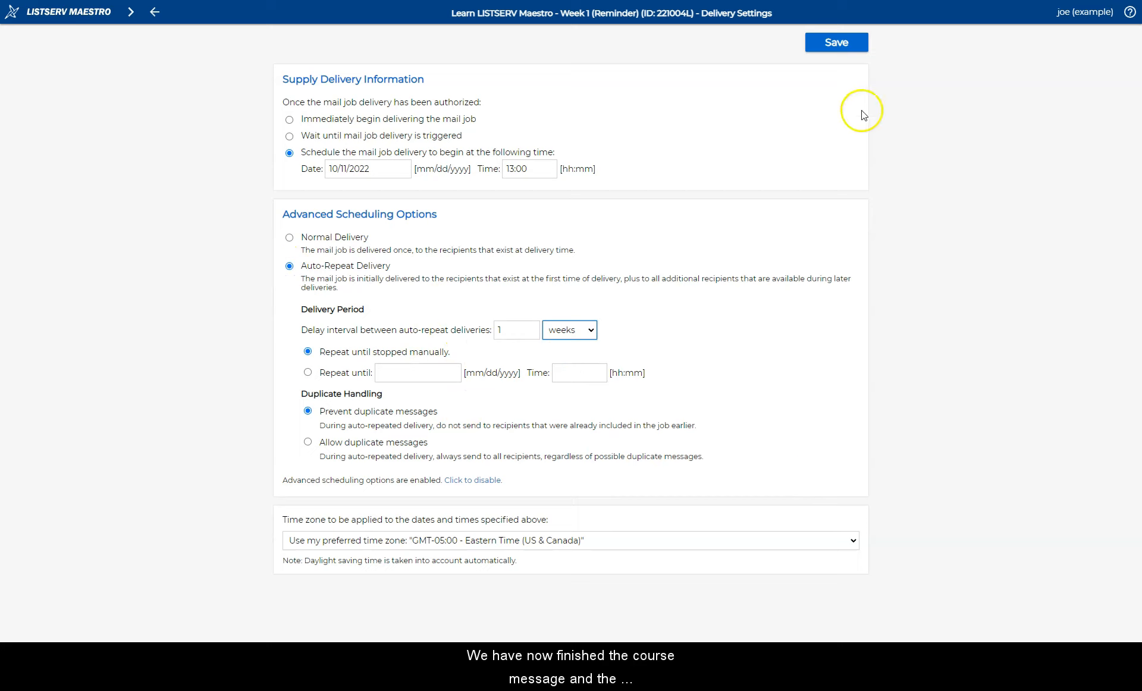
{"action": "left_click", "coordinate": [836, 44]}
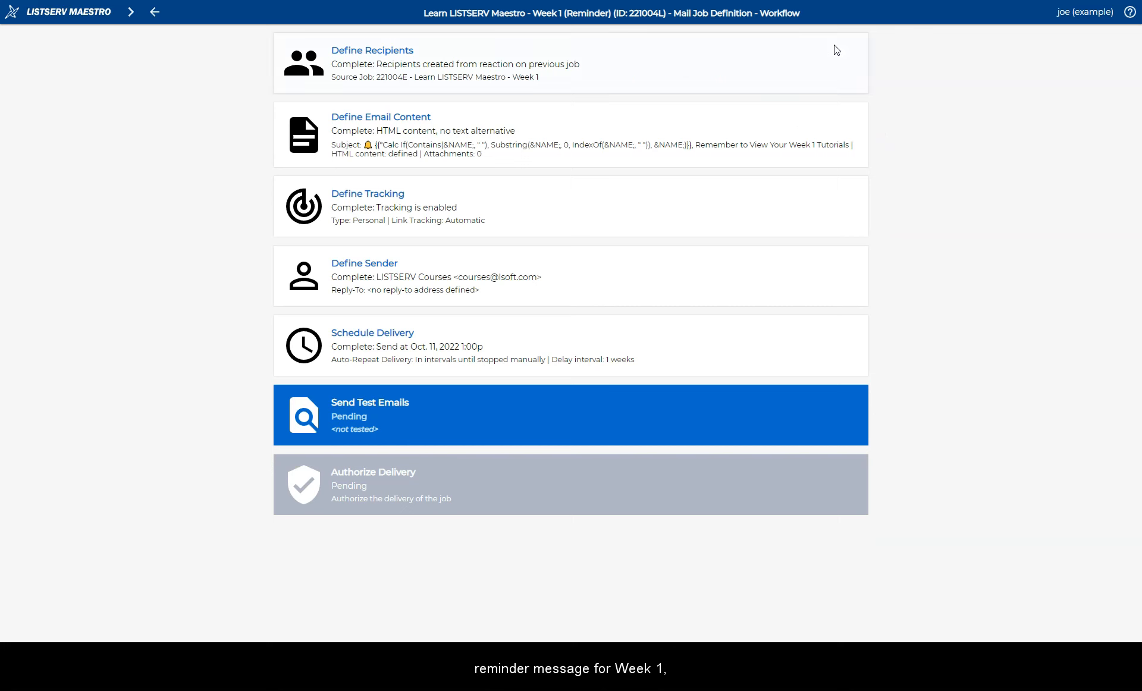
- Return to the mail jobs list and open the mail job definition of Learn LISTSERV Maestro - Week 2
{"action": "left_click", "coordinate": [158, 13]}
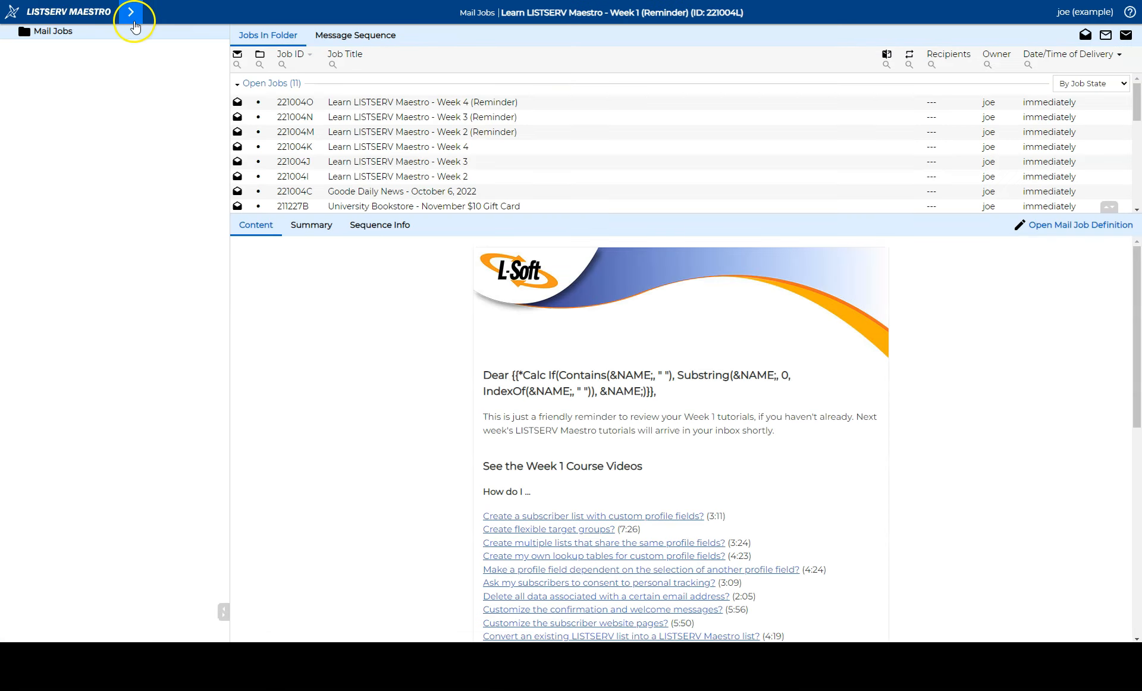
{"action": "left_click", "coordinate": [457, 177]}
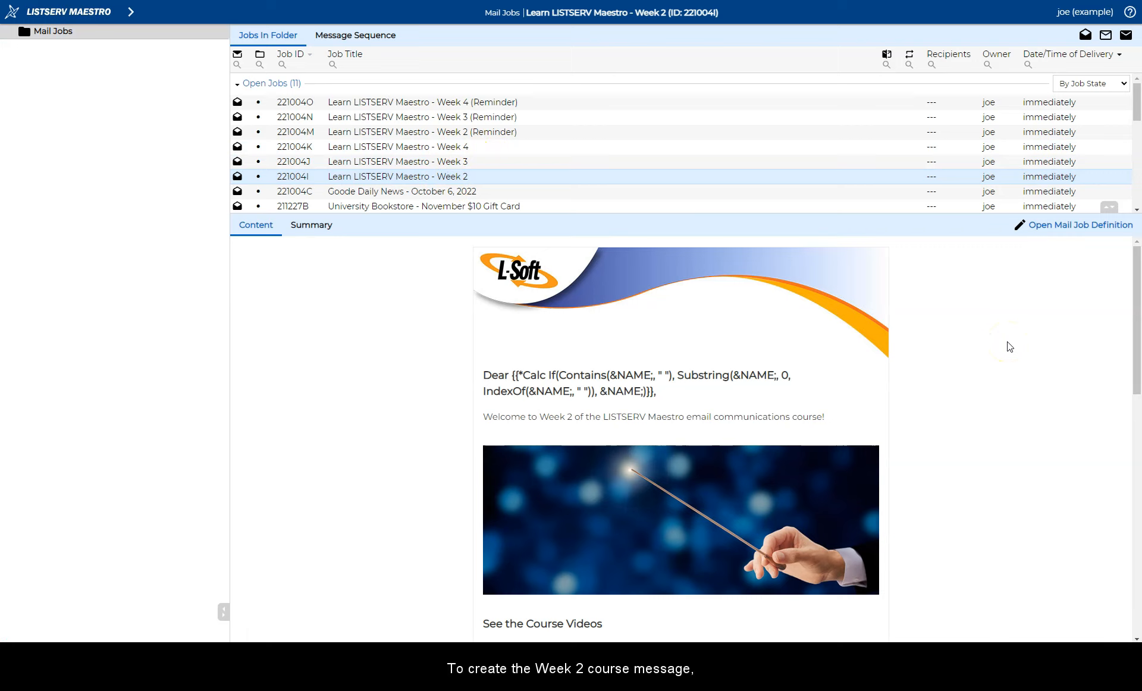
{"action": "left_click", "coordinate": [1059, 226]}
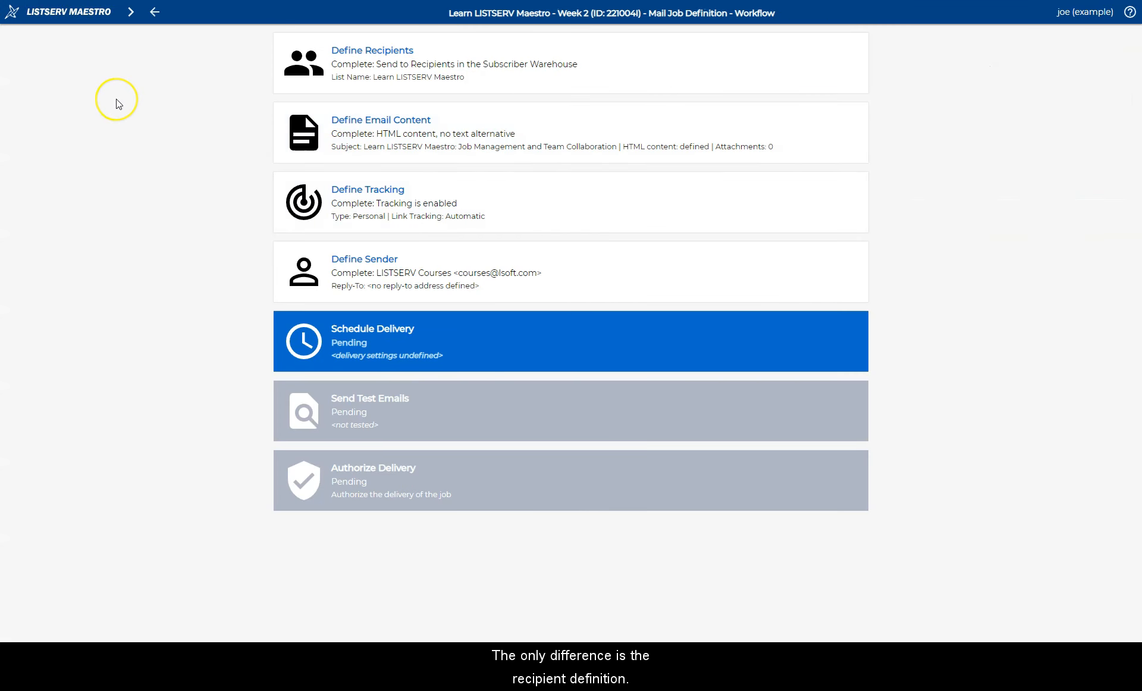
- Change the Week 2 job's recipients type to Determine Recipients Based on Reaction to Another Job
{"action": "left_click", "coordinate": [440, 72]}
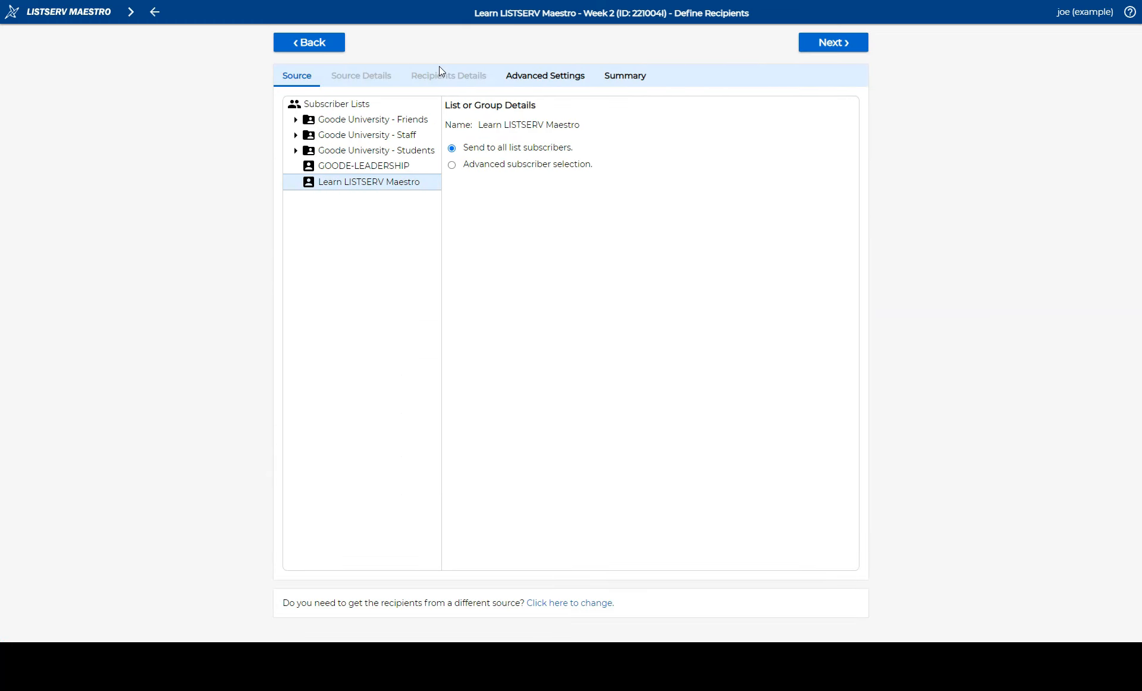
{"action": "left_click", "coordinate": [570, 605]}
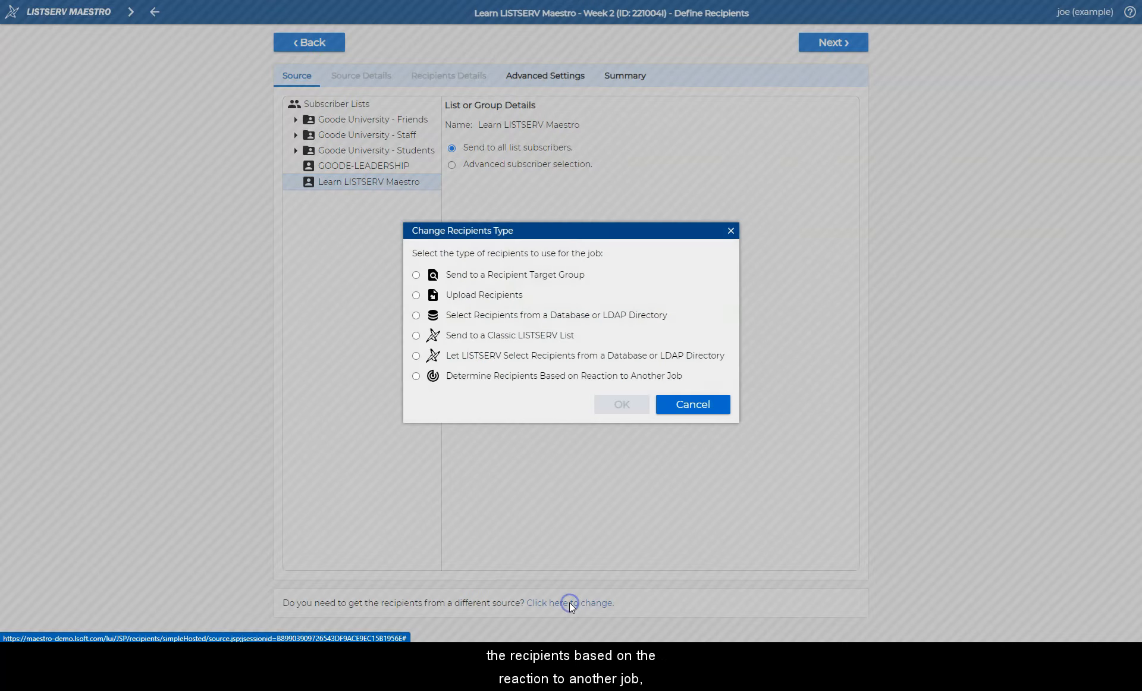
{"action": "left_click", "coordinate": [416, 377]}
{"action": "left_click", "coordinate": [621, 406]}
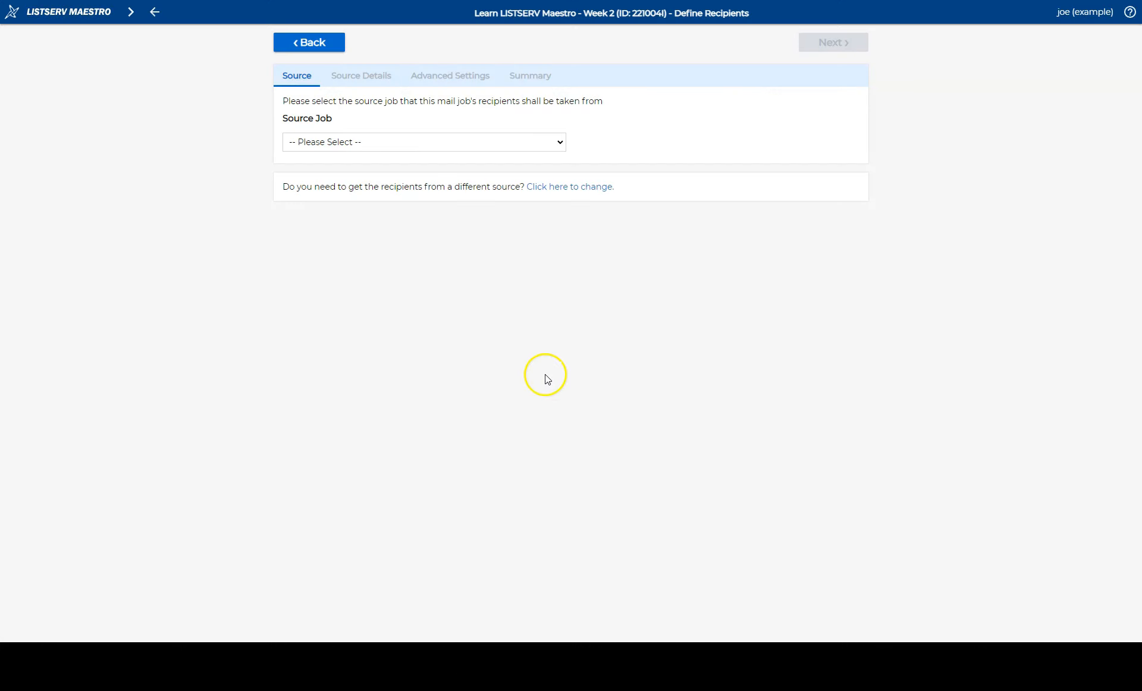
- Use Learn LISTSERV Maestro - Week 1 as the Week 2 source job, keep further activity irrelevant, and finish the recipient definition
{"action": "left_click", "coordinate": [409, 142]}
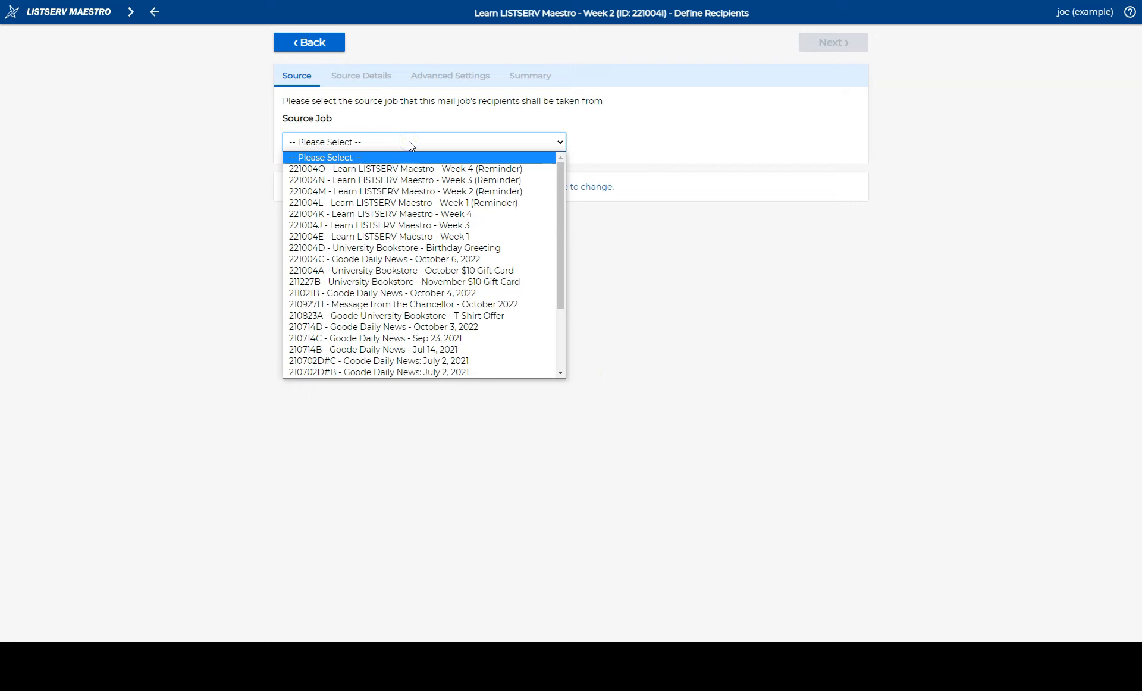
{"action": "left_click", "coordinate": [410, 237]}
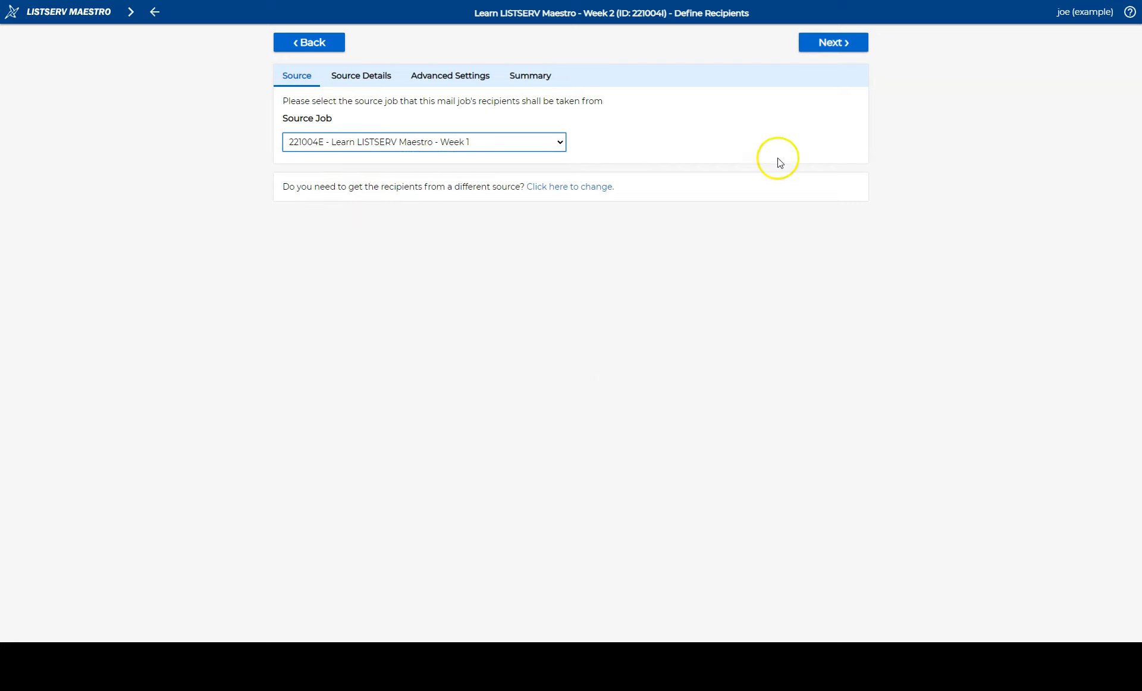
{"action": "left_click", "coordinate": [825, 45]}
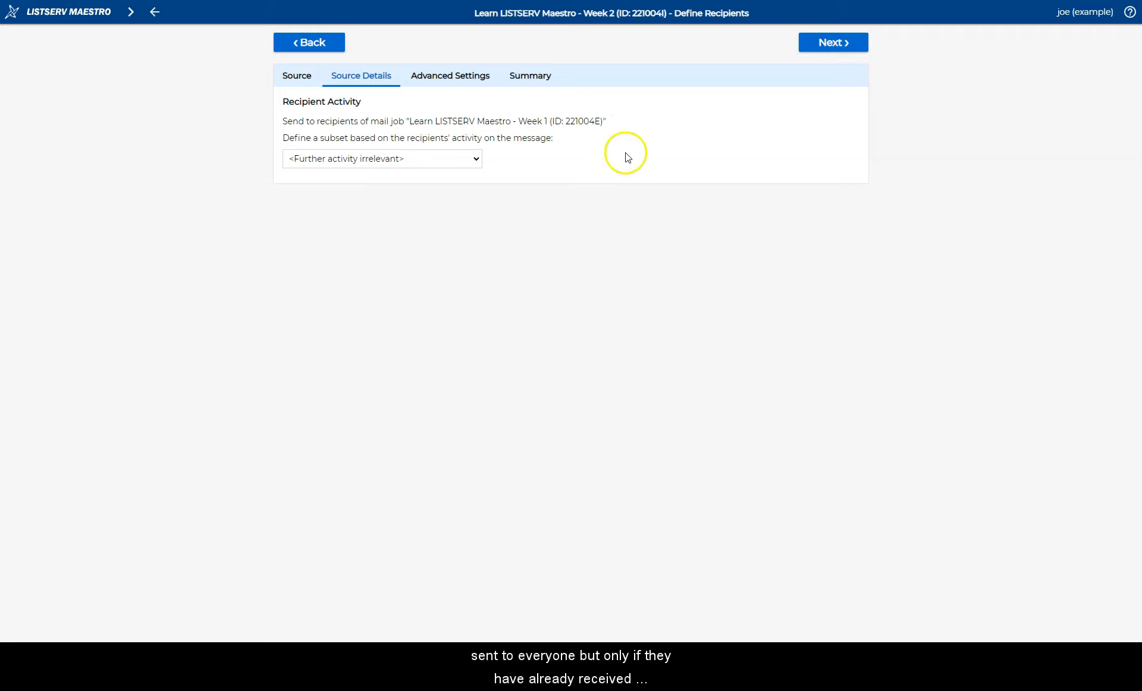
{"action": "left_click", "coordinate": [830, 45]}
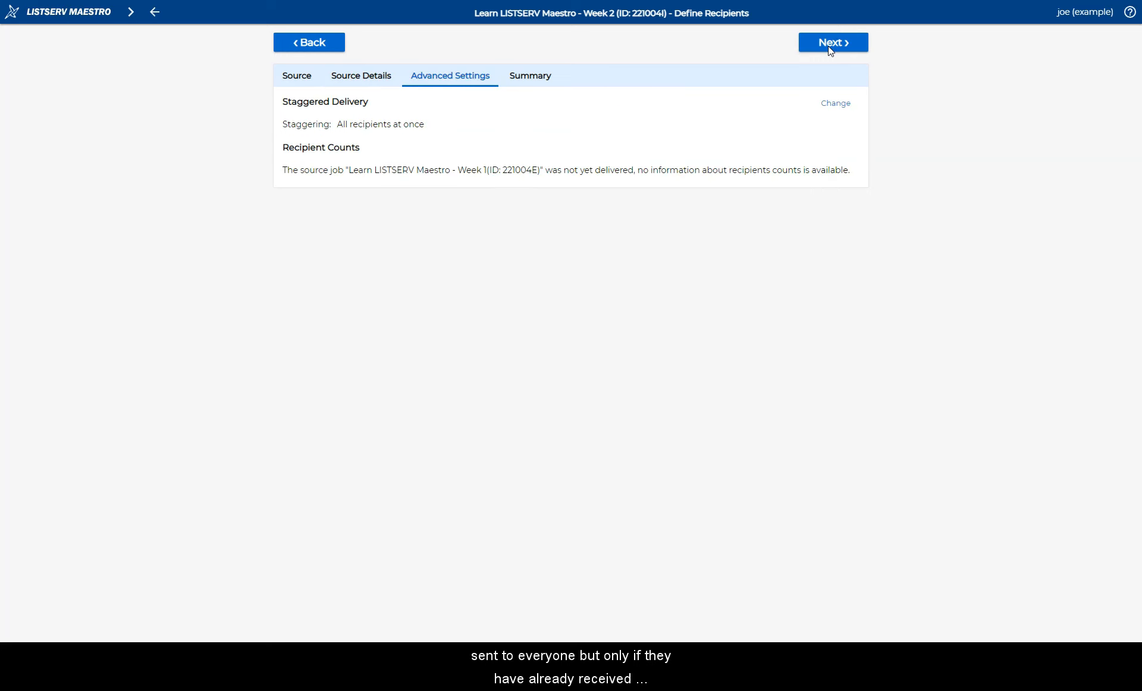
{"action": "left_click", "coordinate": [832, 50]}
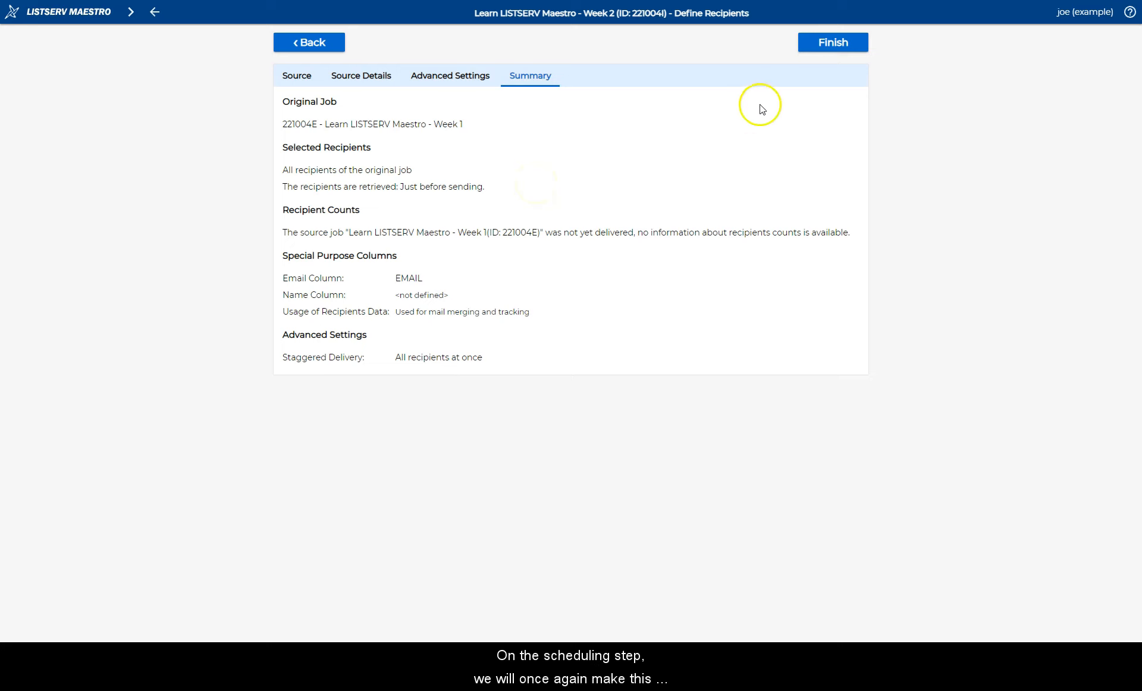
{"action": "left_click", "coordinate": [824, 52]}
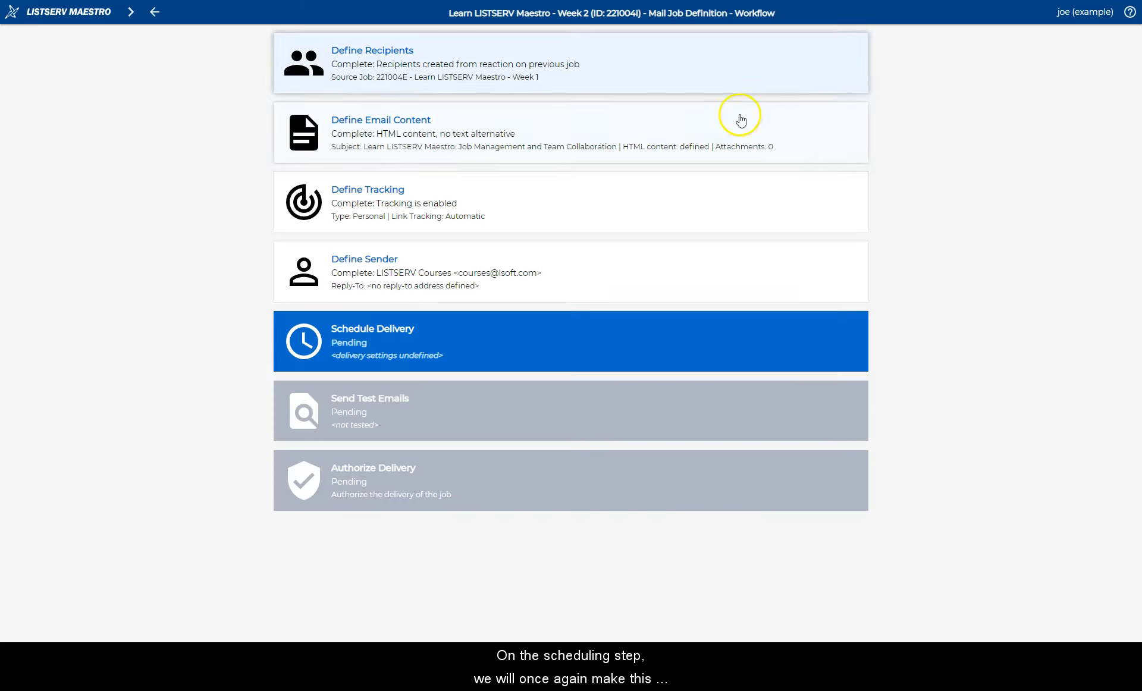
- Schedule the Week 2 job's delivery to begin on 10/13/2022 at 13:00
{"action": "left_click", "coordinate": [509, 351]}
{"action": "left_click", "coordinate": [349, 170]}
{"action": "left_click", "coordinate": [289, 153]}
{"action": "left_click", "coordinate": [369, 171]}
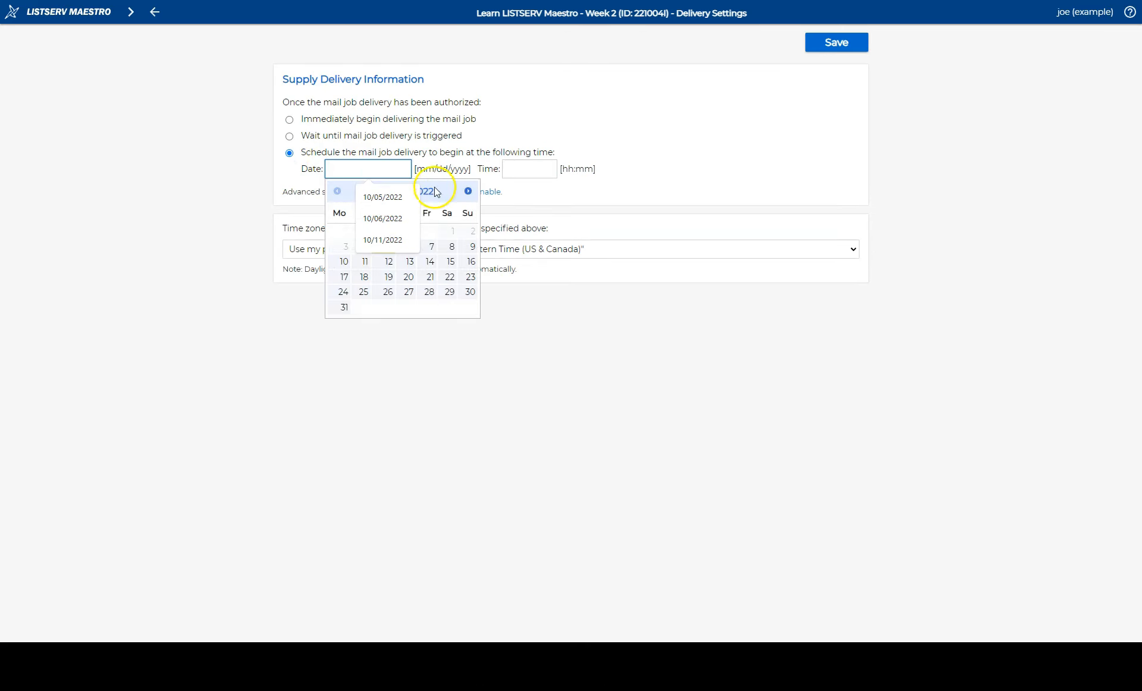
{"action": "left_click", "coordinate": [411, 260]}
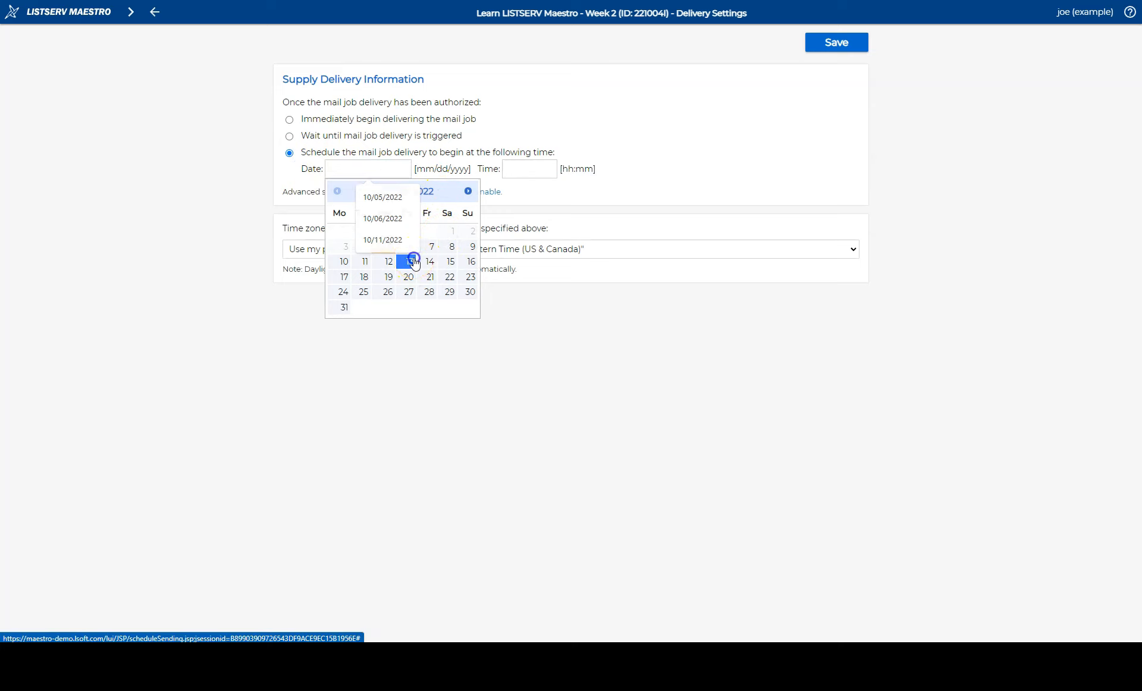
{"action": "left_click", "coordinate": [517, 172]}
{"action": "left_click", "coordinate": [525, 197]}
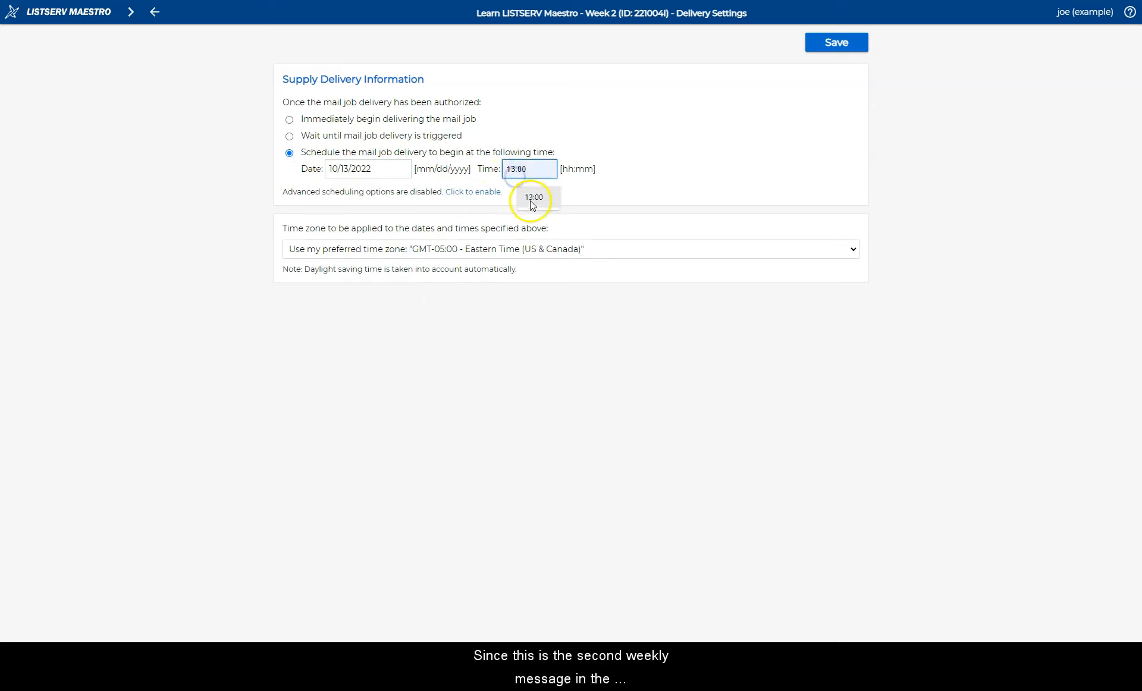
- Enable advanced scheduling for the Week 2 job, set Auto-Repeat Delivery to every 1 weeks, and save the delivery settings
{"action": "left_click", "coordinate": [481, 197]}
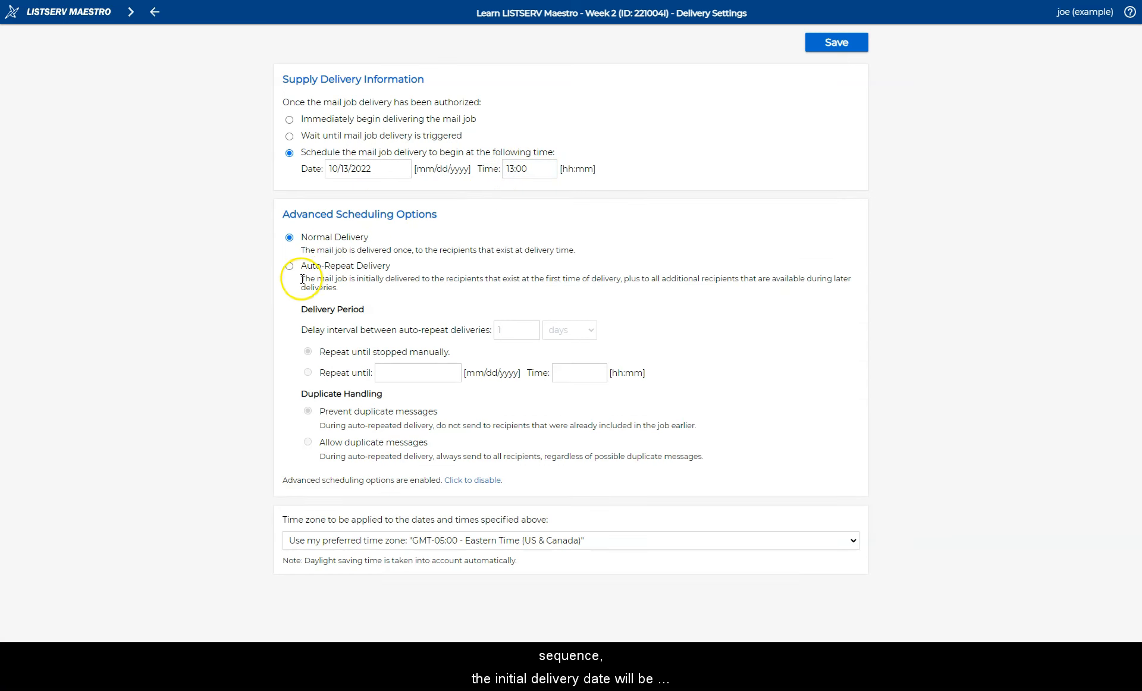
{"action": "left_click", "coordinate": [289, 266]}
{"action": "left_click", "coordinate": [565, 330]}
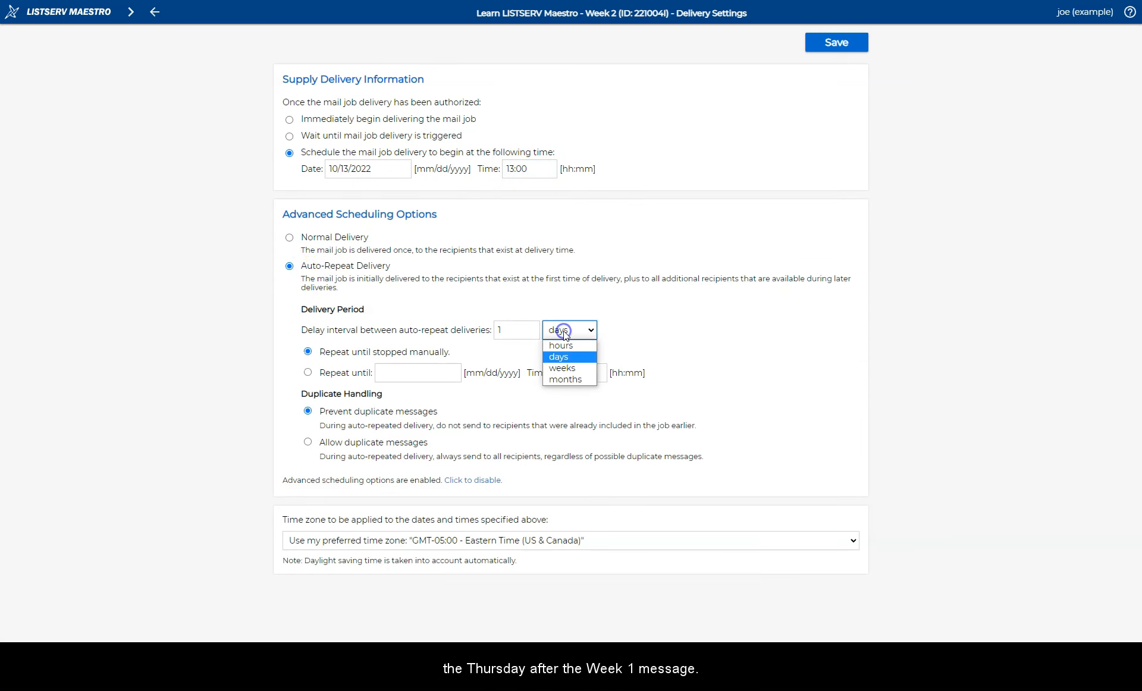
{"action": "left_click", "coordinate": [566, 369]}
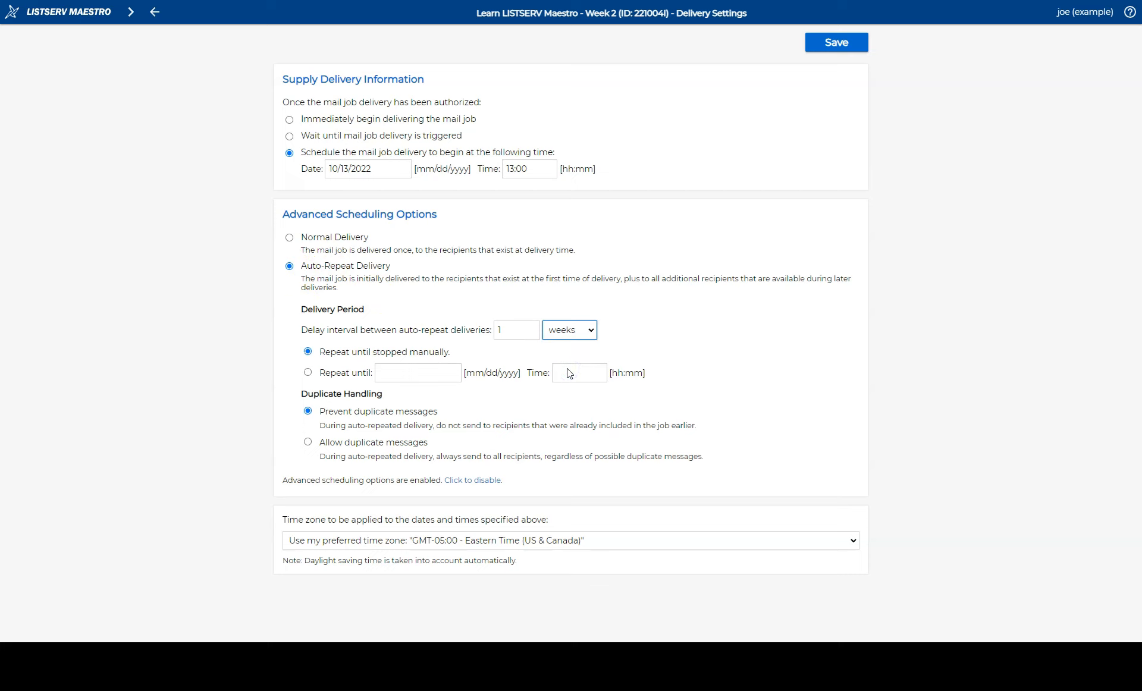
{"action": "left_click", "coordinate": [397, 171]}
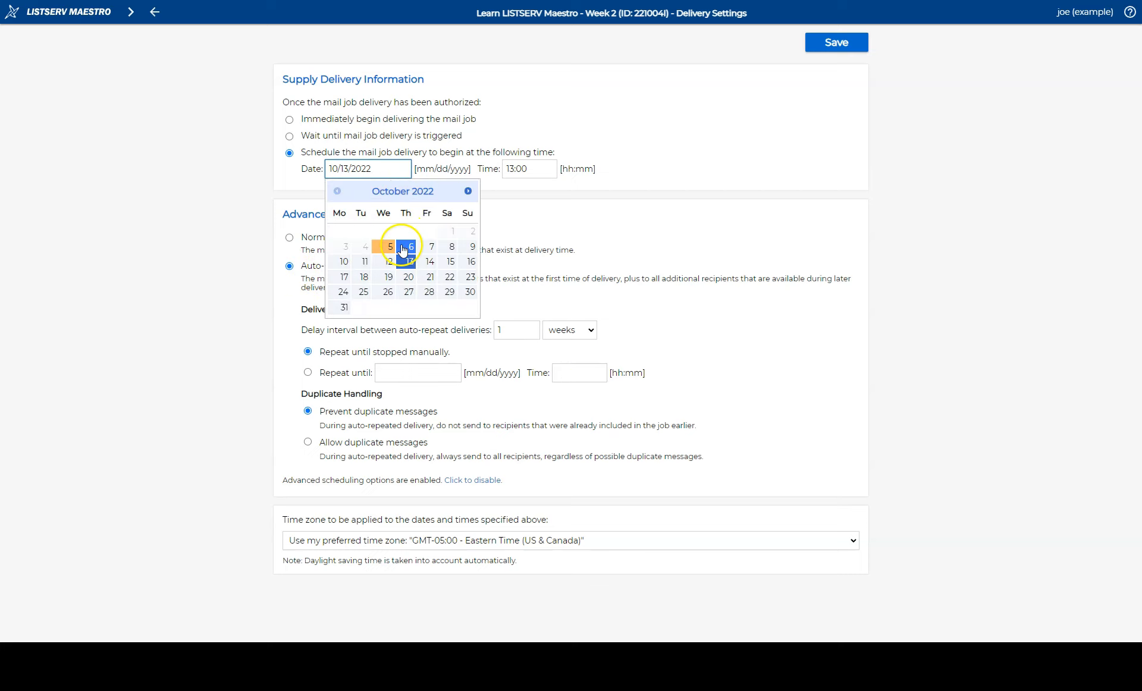
{"action": "left_click", "coordinate": [831, 422]}
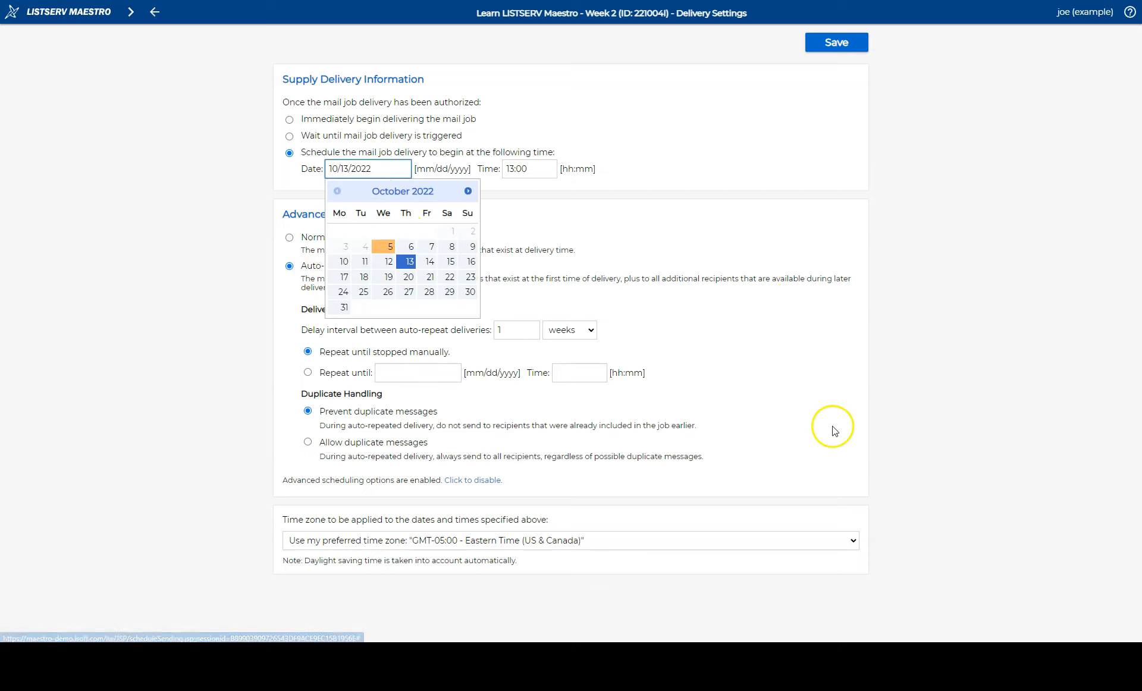
{"action": "left_click", "coordinate": [854, 48]}
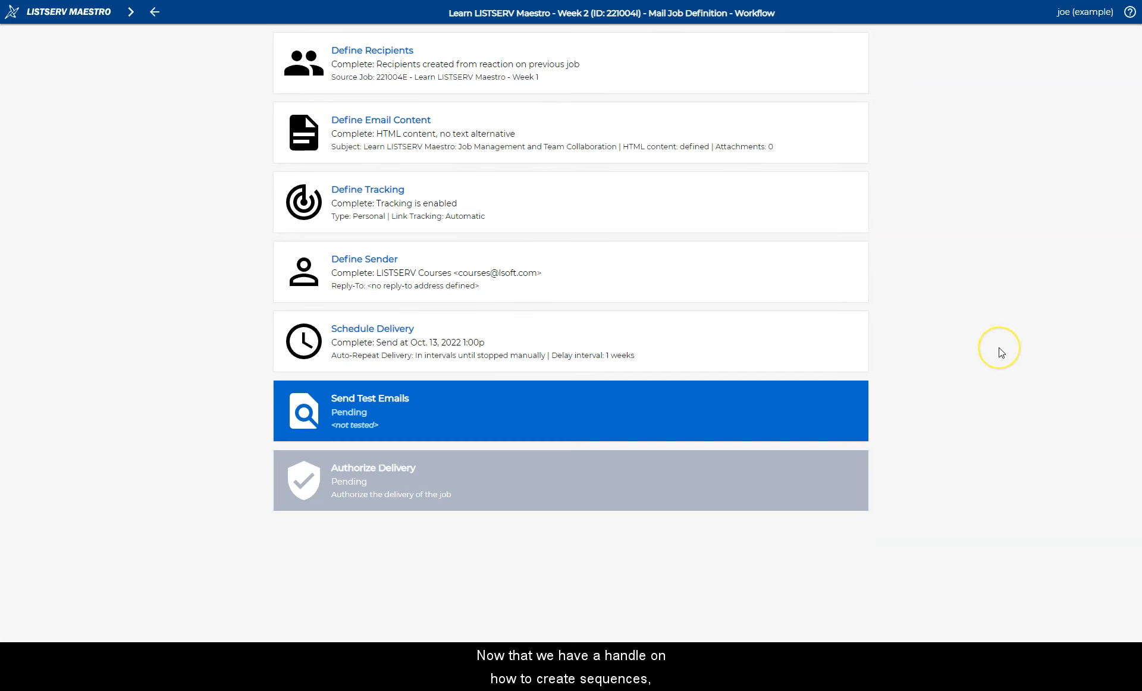
- Return to the mail jobs list and open the mail job definition of Learn LISTSERV Maestro - Week 2 (Reminder)
{"action": "left_click", "coordinate": [129, 19]}
{"action": "left_click", "coordinate": [115, 51]}
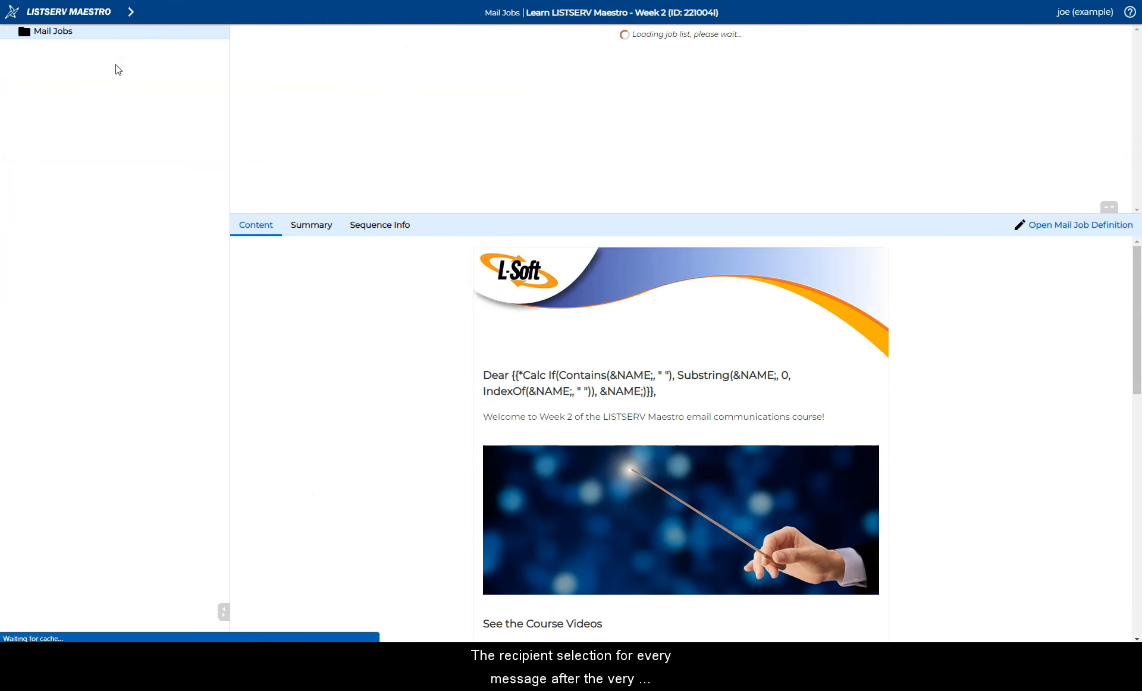
{"action": "left_click", "coordinate": [467, 133]}
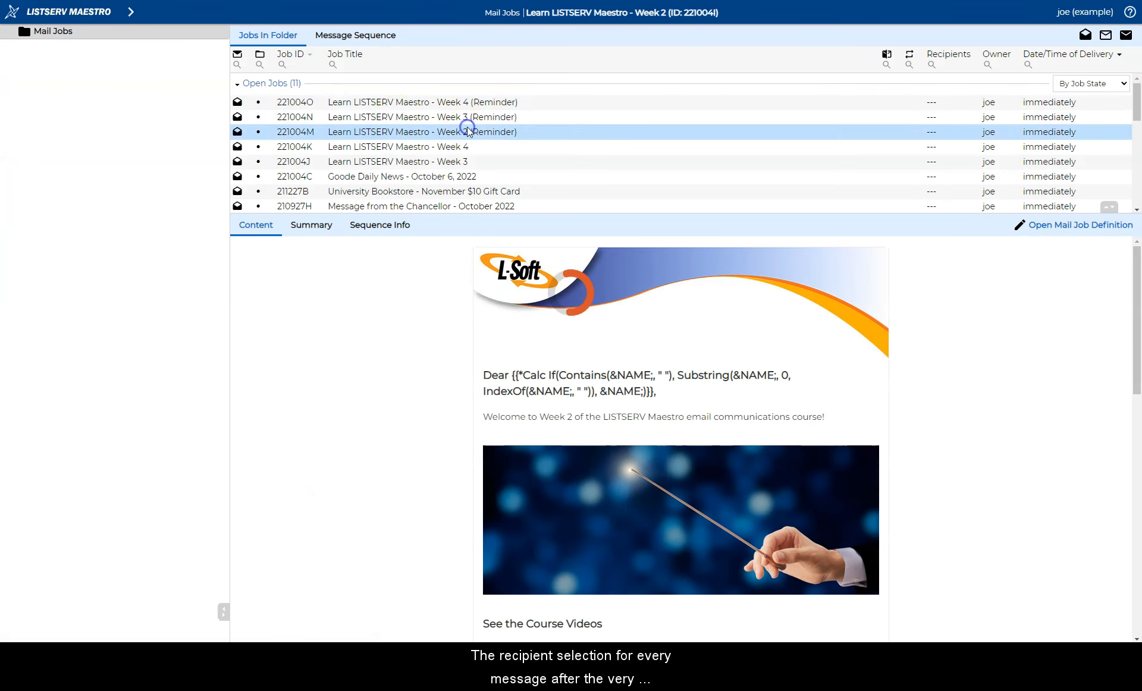
{"action": "left_click", "coordinate": [1080, 228]}
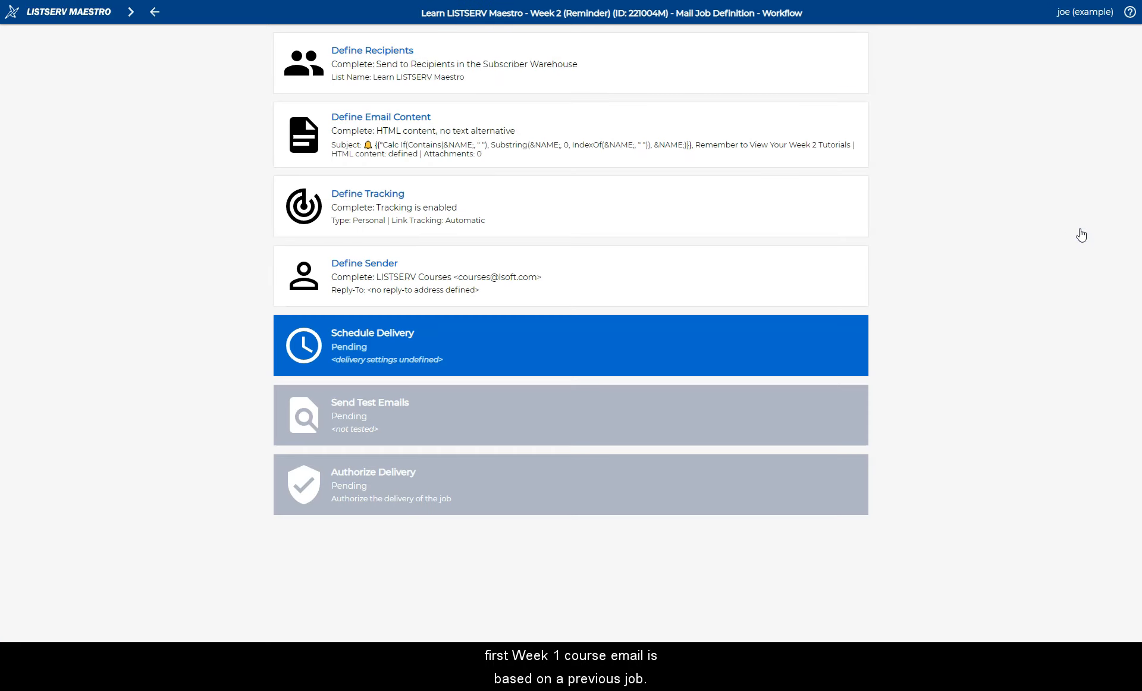
- Change the Week 2 reminder's recipients type to Determine Recipients Based on Reaction to Another Job
{"action": "left_click", "coordinate": [565, 65]}
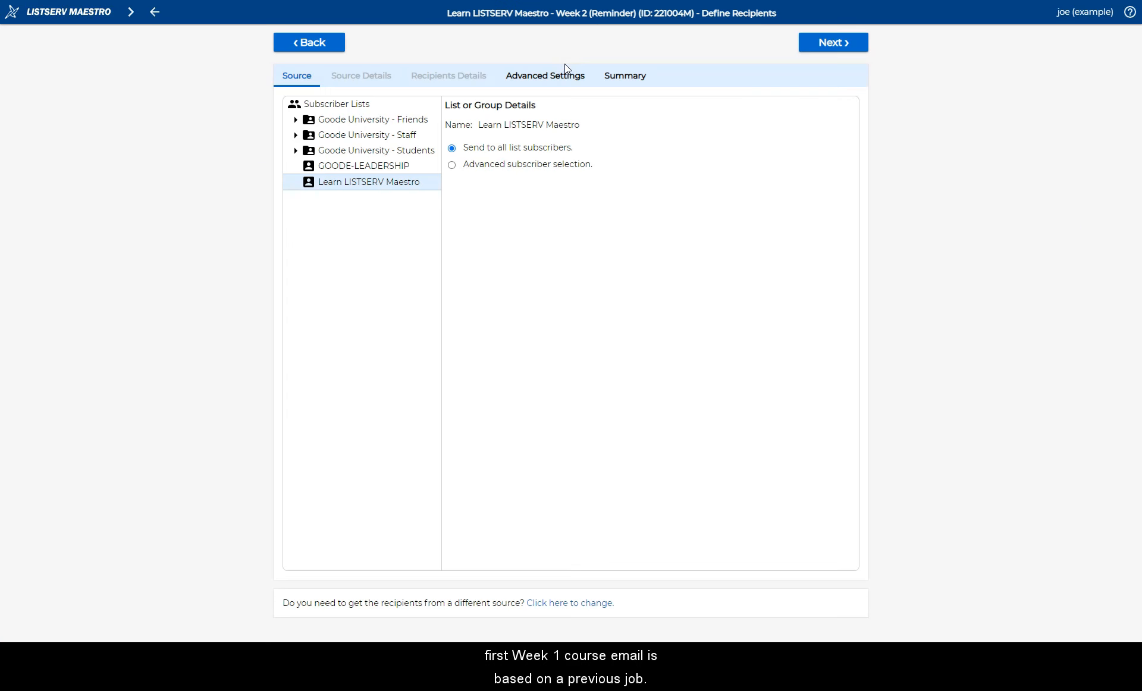
{"action": "left_click", "coordinate": [575, 603]}
{"action": "left_click", "coordinate": [415, 378]}
{"action": "left_click", "coordinate": [619, 404]}
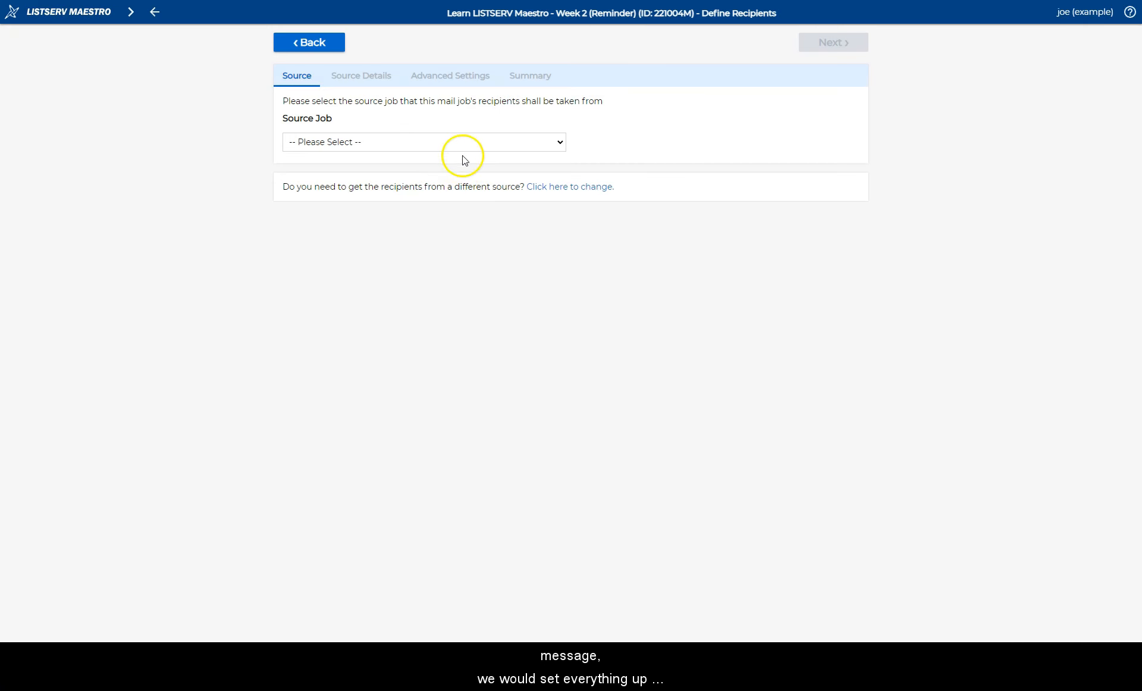
- Choose Learn LISTSERV Maestro - Week 2 as the source job for the reminder's recipients and continue to the source details
{"action": "left_click", "coordinate": [470, 140]}
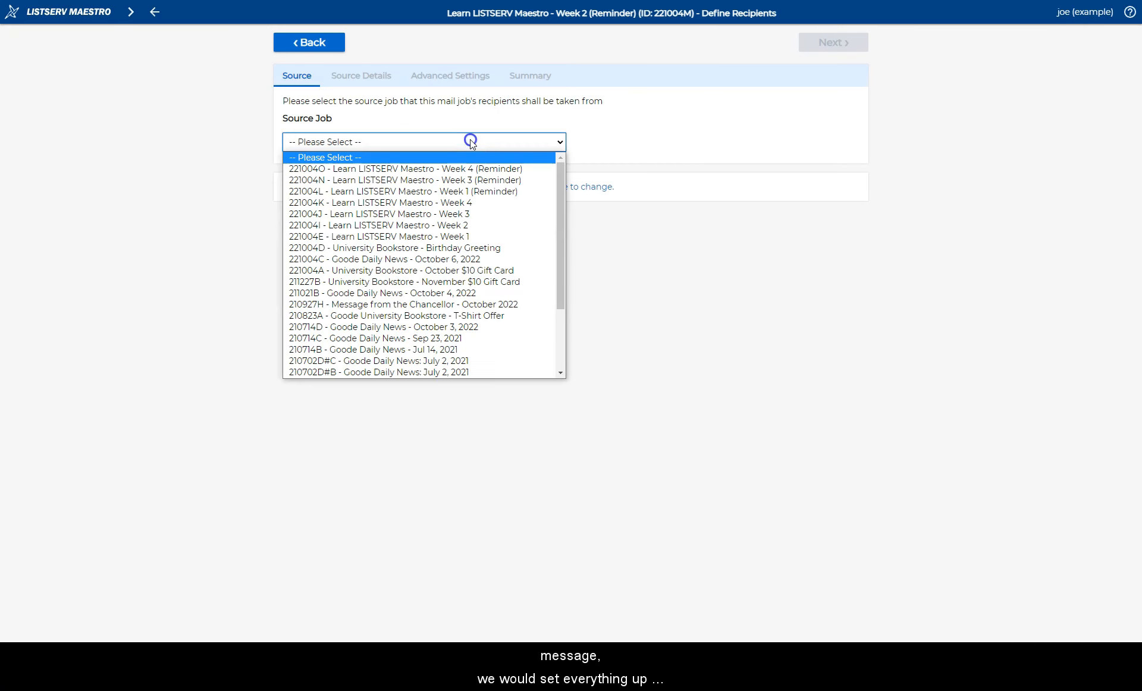
{"action": "left_click", "coordinate": [470, 225]}
{"action": "left_click", "coordinate": [843, 44]}
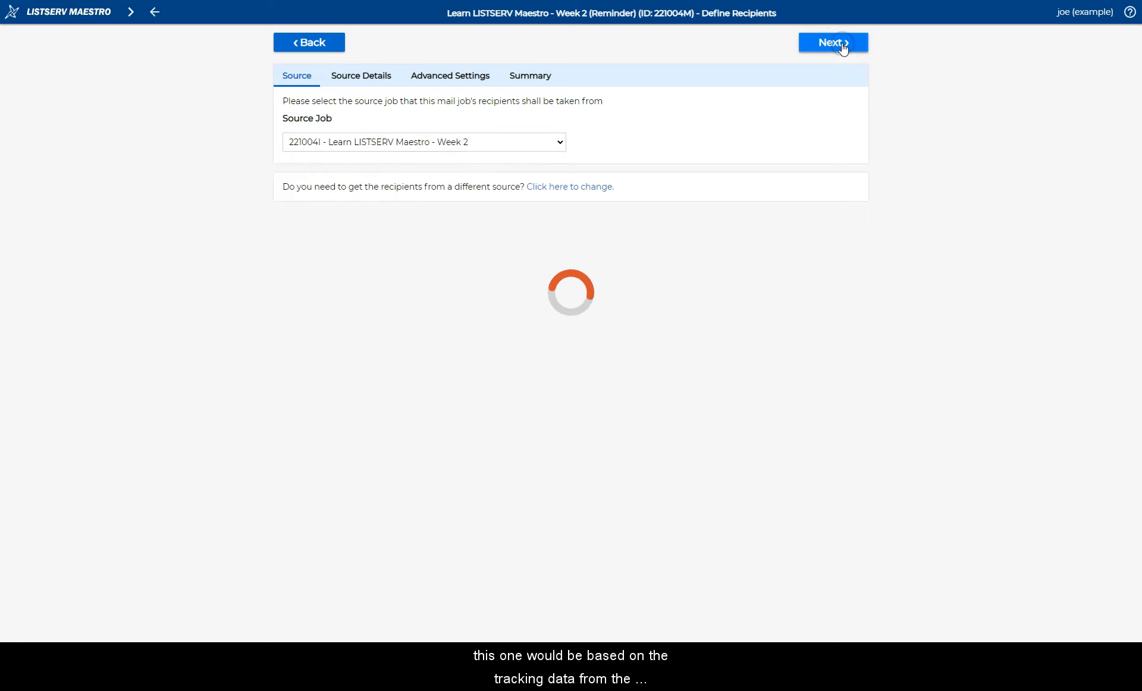
- Limit the reminder to recipients whose activity matches none of the following: Clicked any link in the email, and finish the recipient definition
{"action": "left_click", "coordinate": [438, 159]}
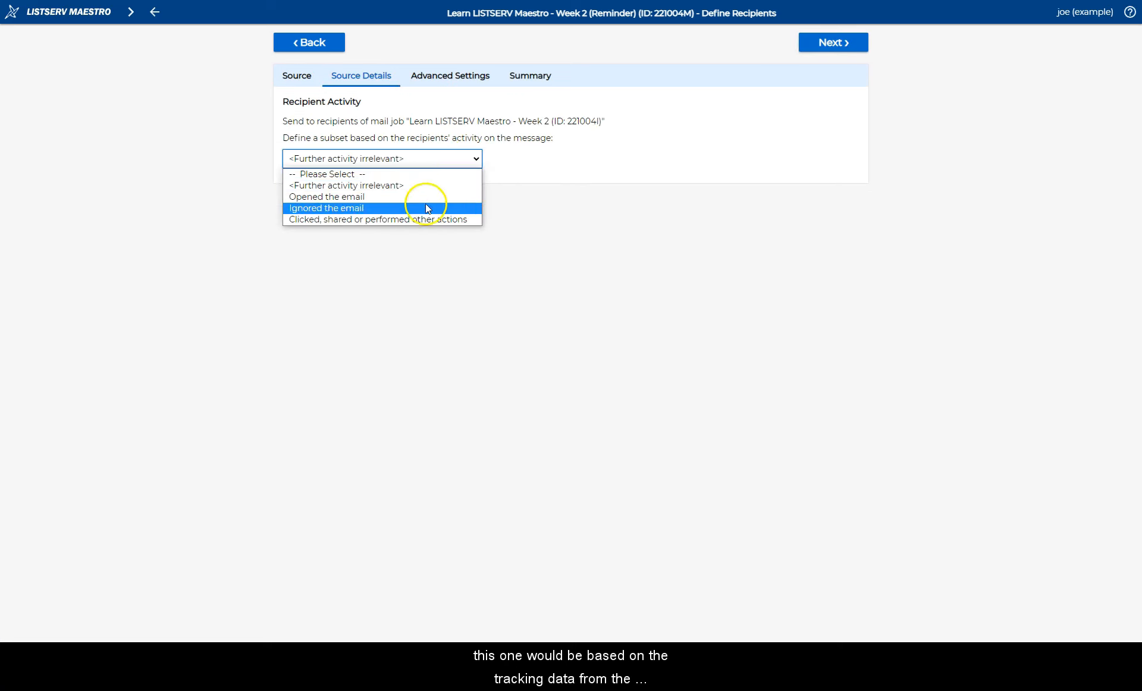
{"action": "left_click", "coordinate": [439, 220]}
{"action": "left_click", "coordinate": [331, 183]}
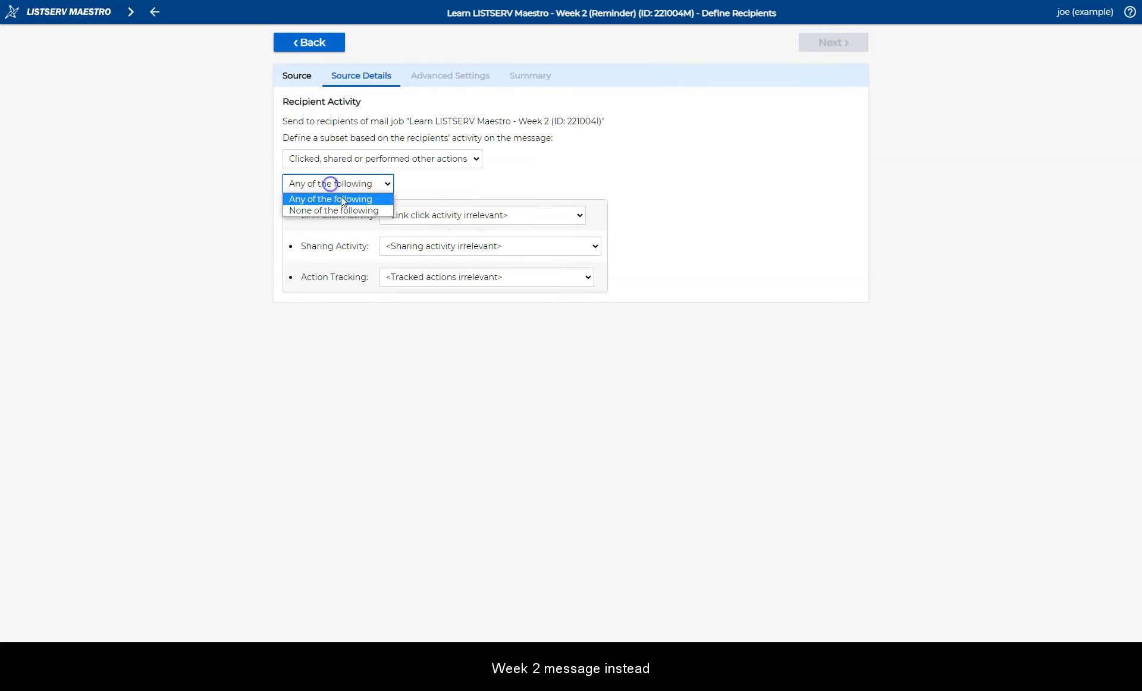
{"action": "left_click", "coordinate": [333, 211]}
{"action": "left_click", "coordinate": [490, 218]}
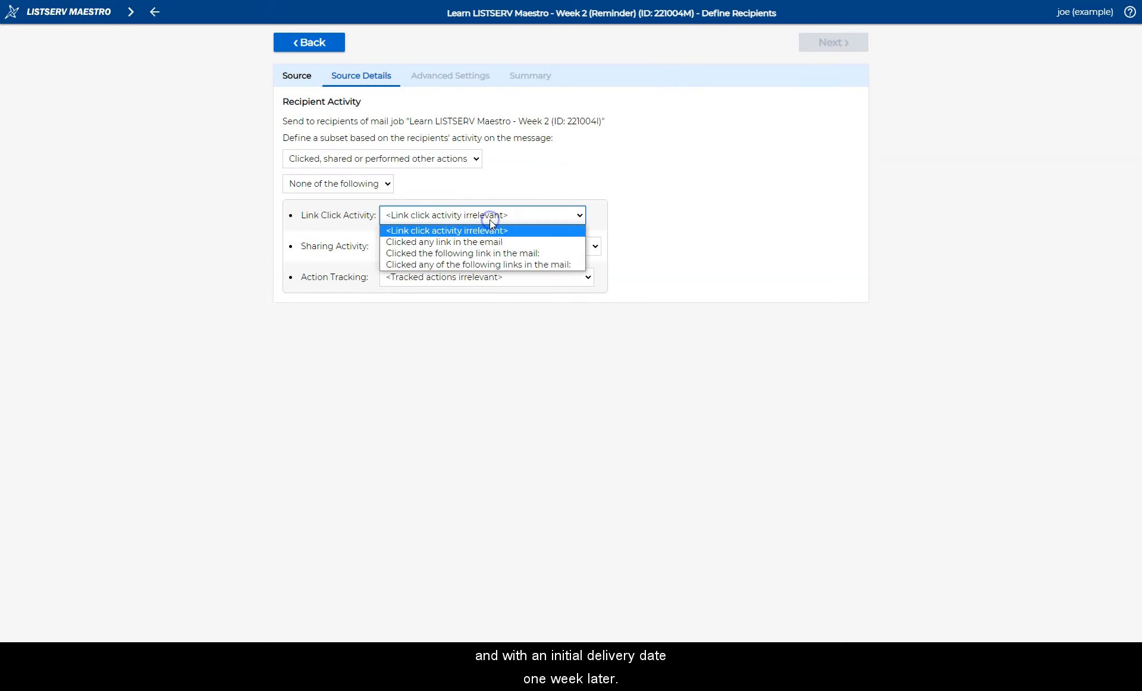
{"action": "left_click", "coordinate": [452, 243]}
{"action": "left_click", "coordinate": [841, 43]}
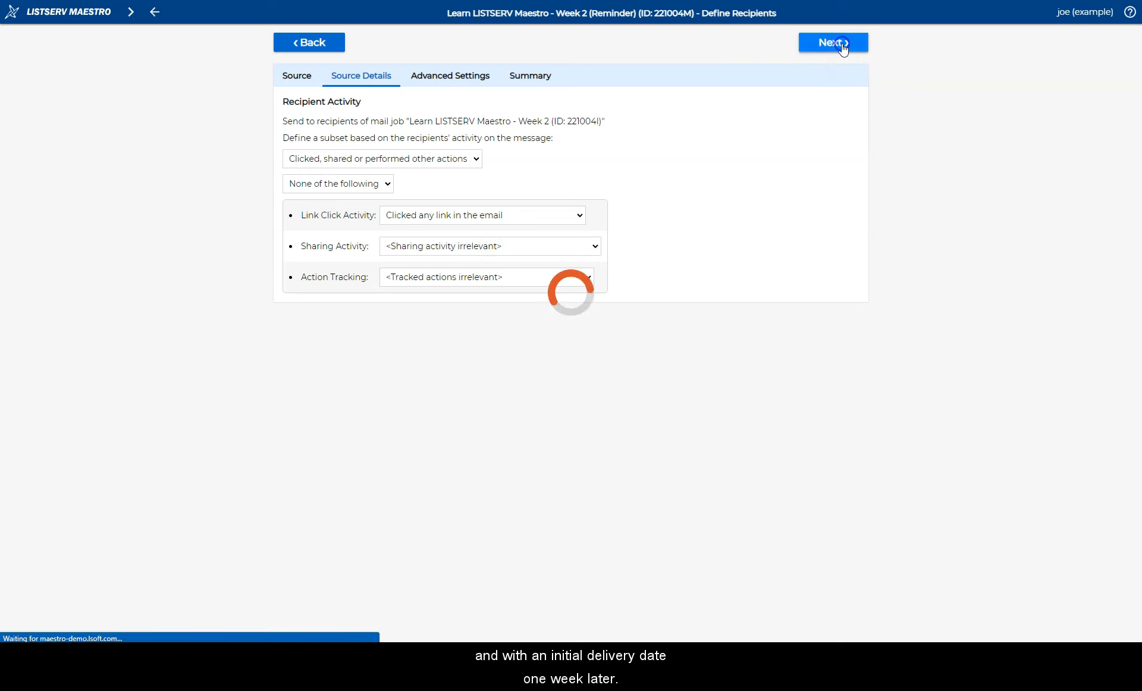
{"action": "left_click", "coordinate": [841, 44]}
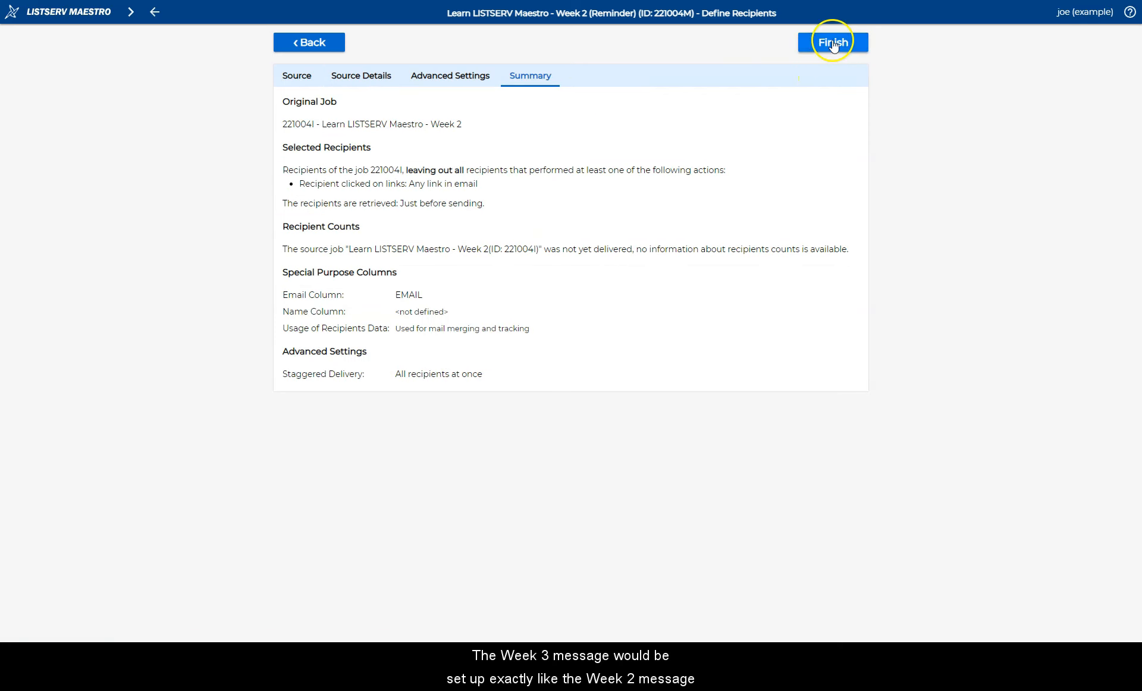
{"action": "left_click", "coordinate": [833, 43]}
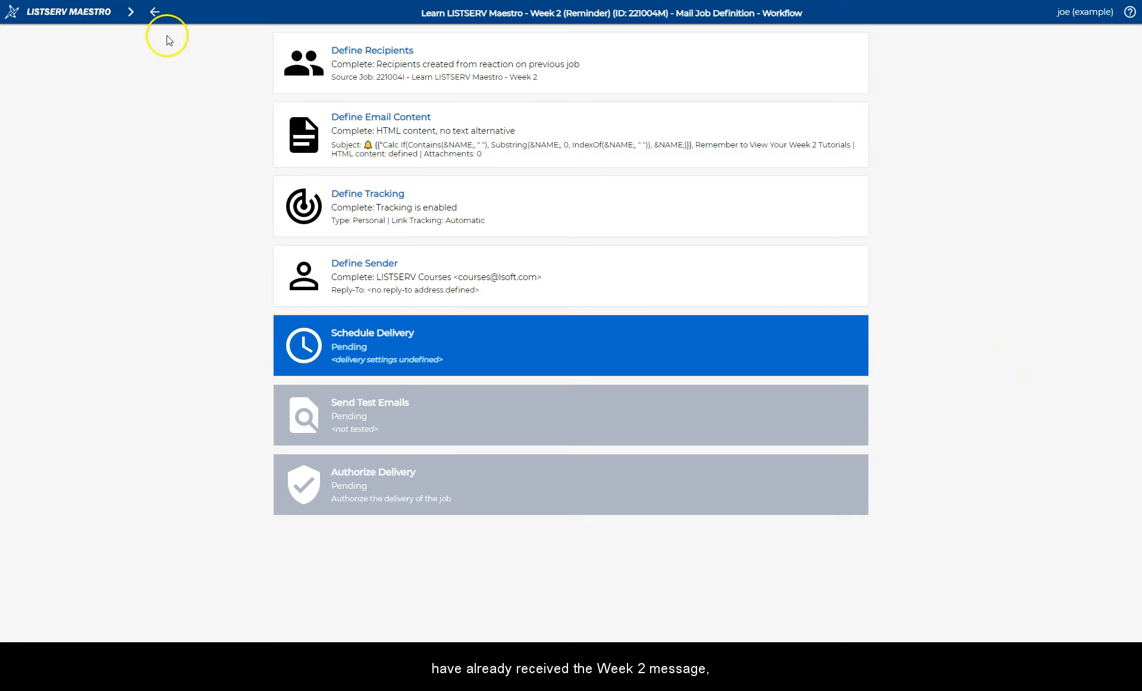
- Return to the mail jobs list and examine the delivery dates of the Week 1 to Week 4 course messages and reminders
{"action": "left_click", "coordinate": [129, 12]}
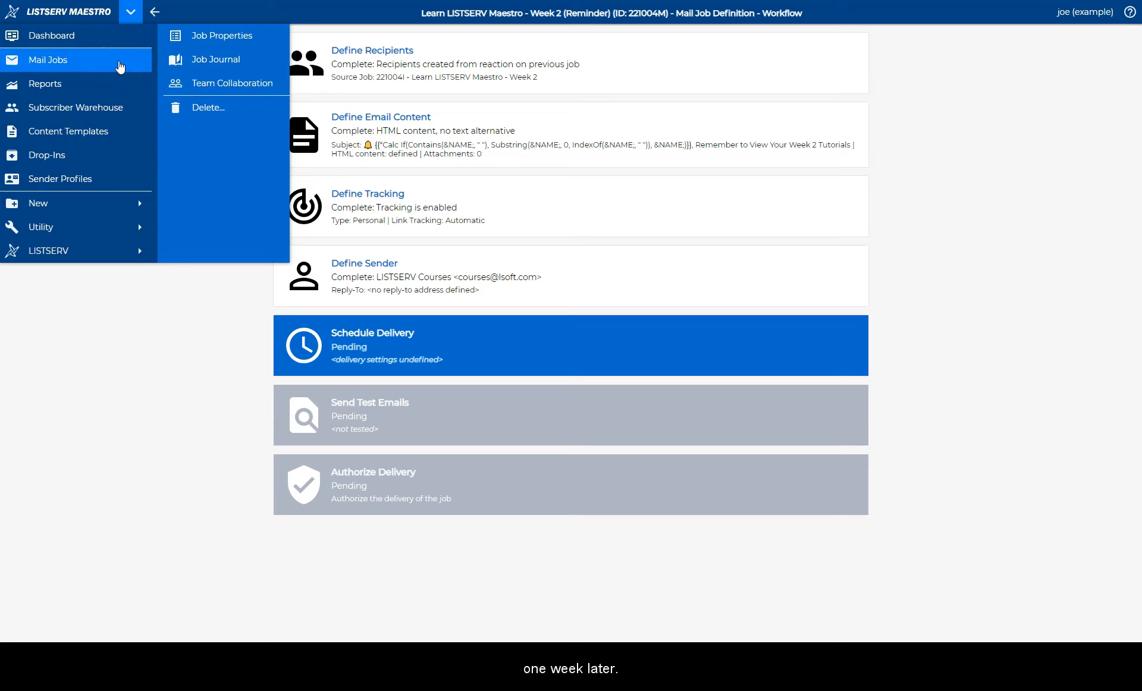
{"action": "left_click", "coordinate": [119, 65]}
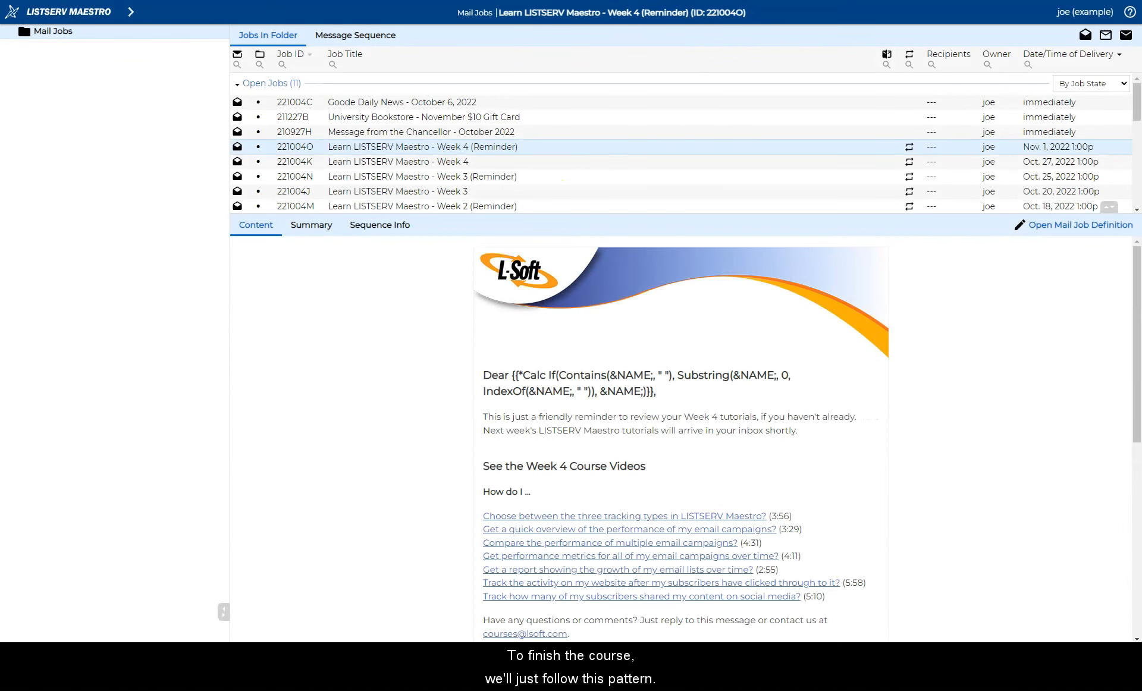
{"action": "left_click_drag", "start_coordinate": [1136, 113], "coordinate": [1136, 128]}
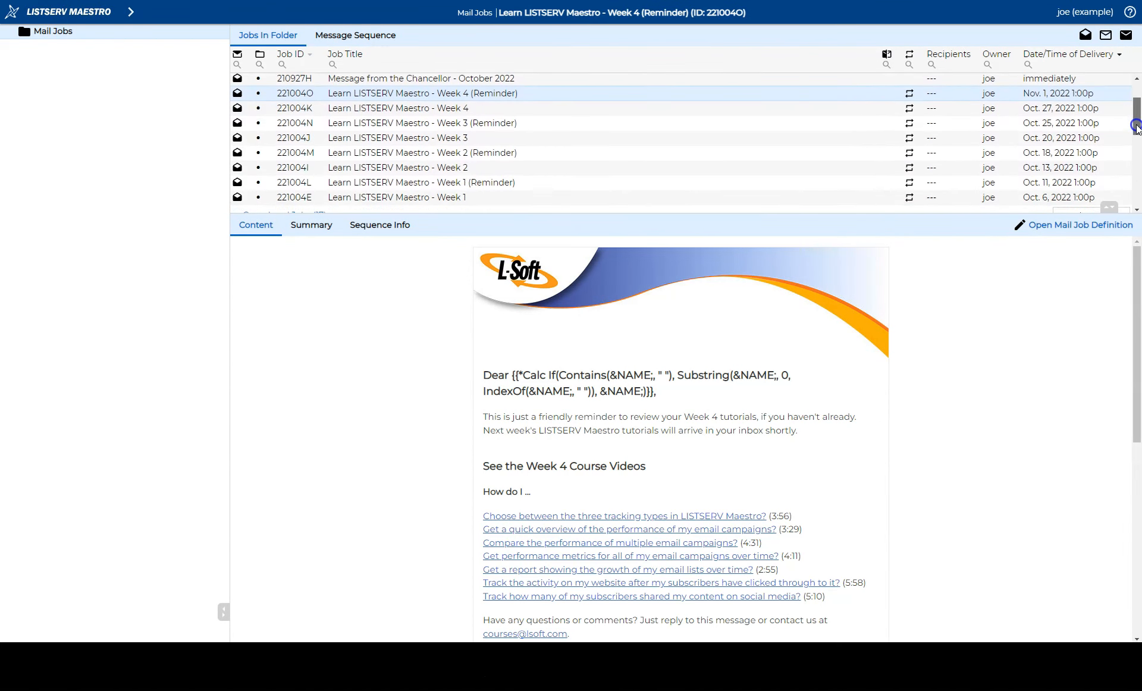
{"action": "left_click", "coordinate": [1065, 199]}
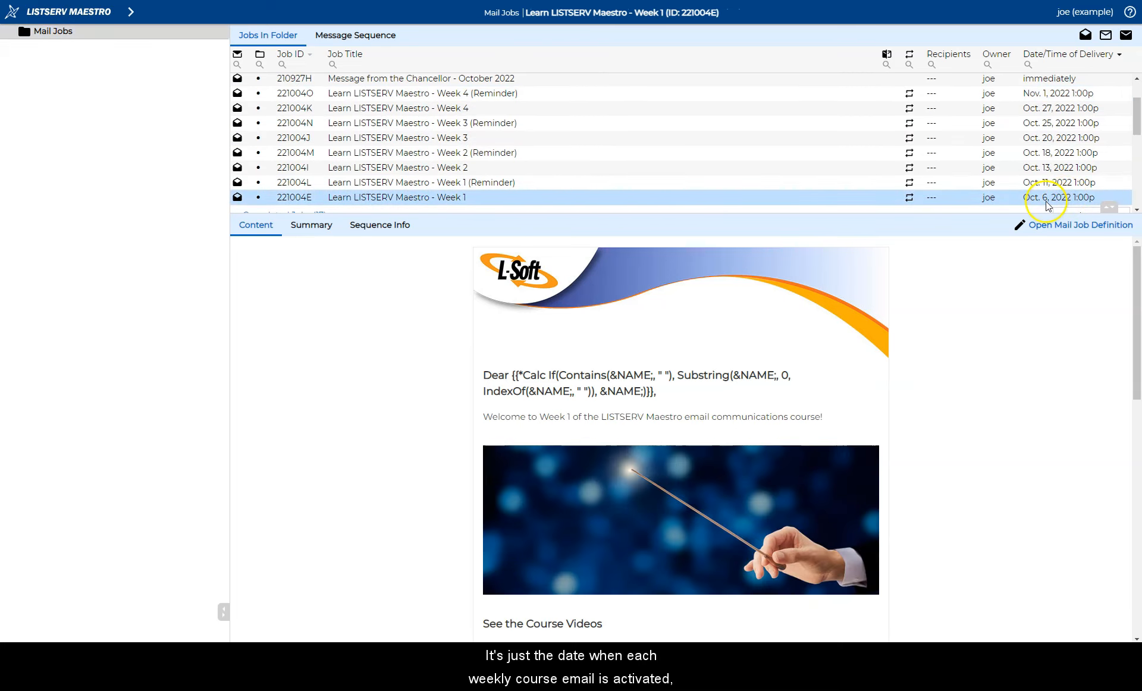
{"action": "left_click", "coordinate": [1049, 185]}
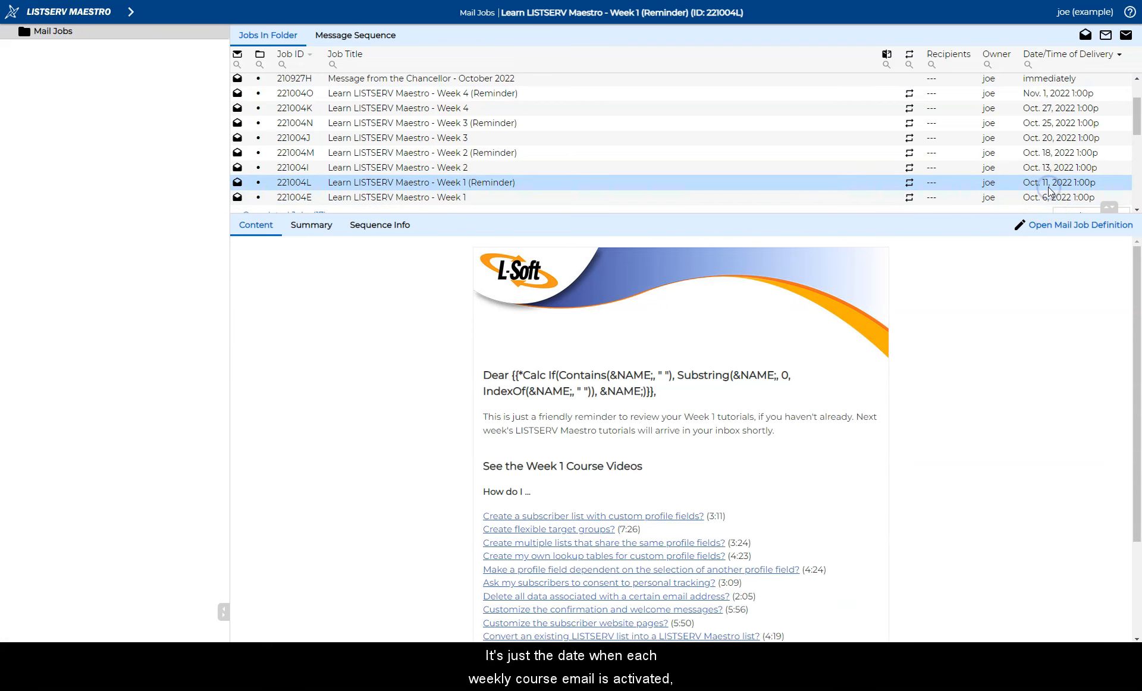
{"action": "left_click", "coordinate": [1051, 167]}
{"action": "left_click", "coordinate": [1052, 153]}
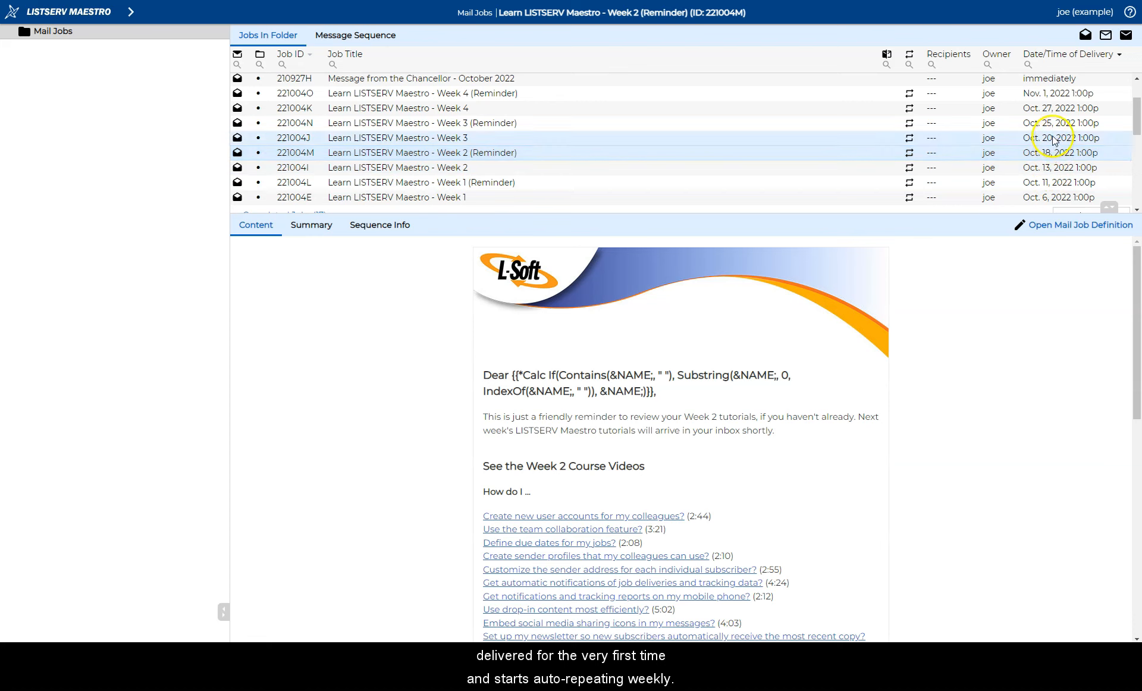
{"action": "left_click", "coordinate": [1053, 138]}
{"action": "left_click", "coordinate": [1058, 125]}
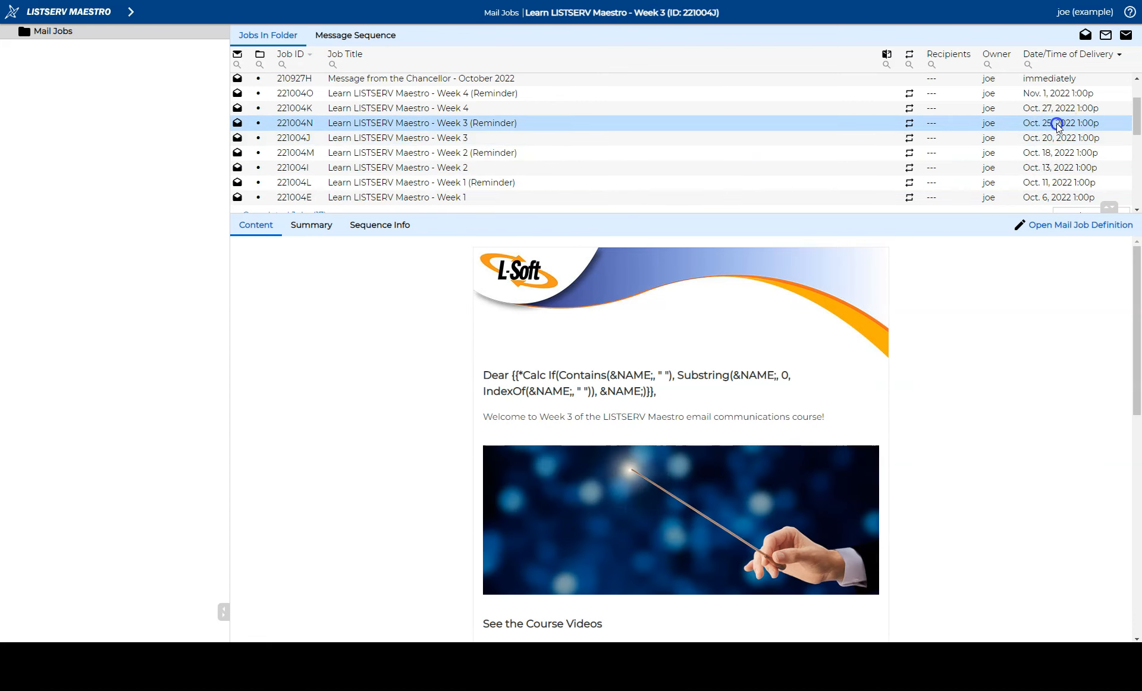
{"action": "left_click", "coordinate": [1061, 110]}
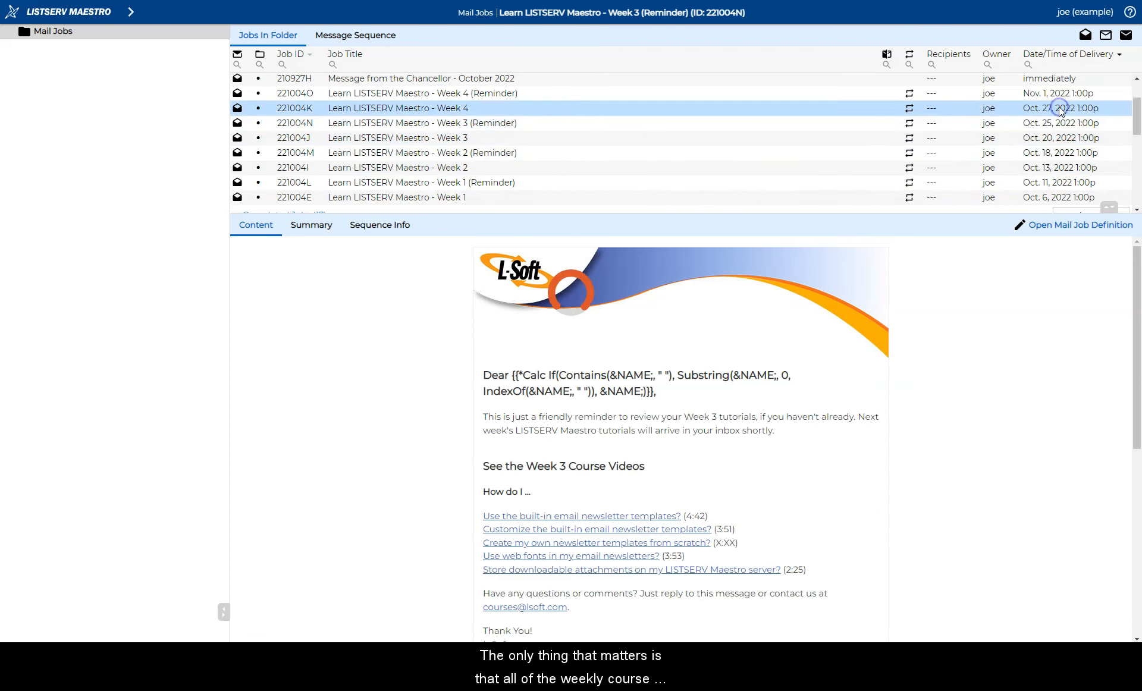
{"action": "left_click", "coordinate": [1059, 95]}
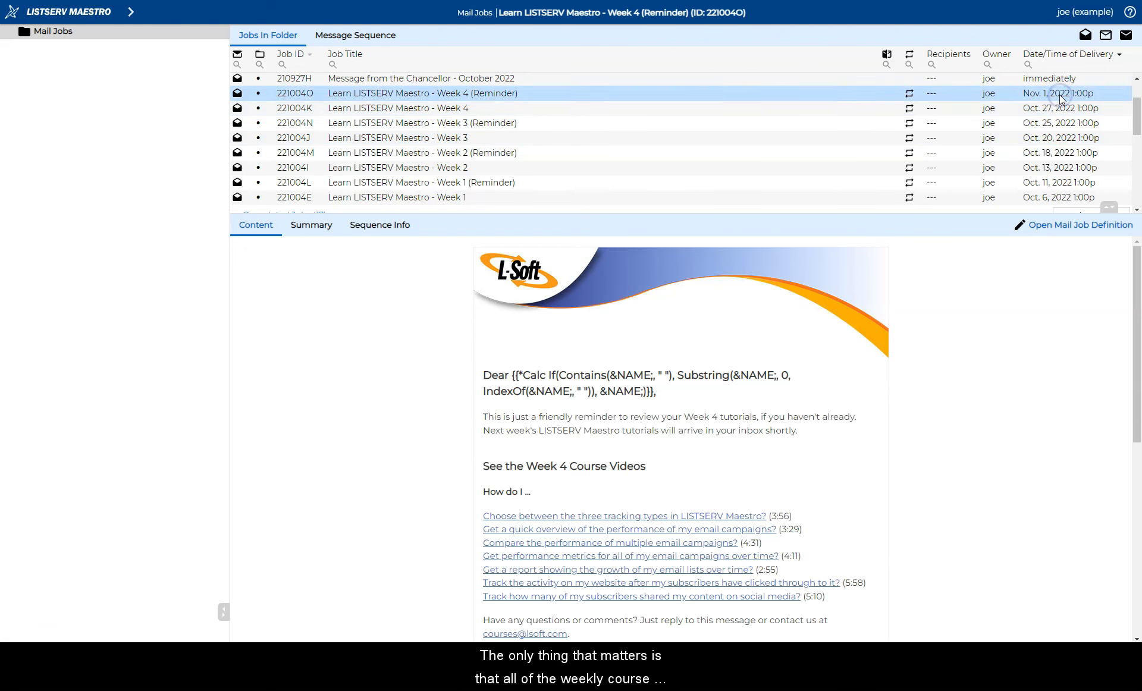
{"action": "left_click", "coordinate": [1056, 154]}
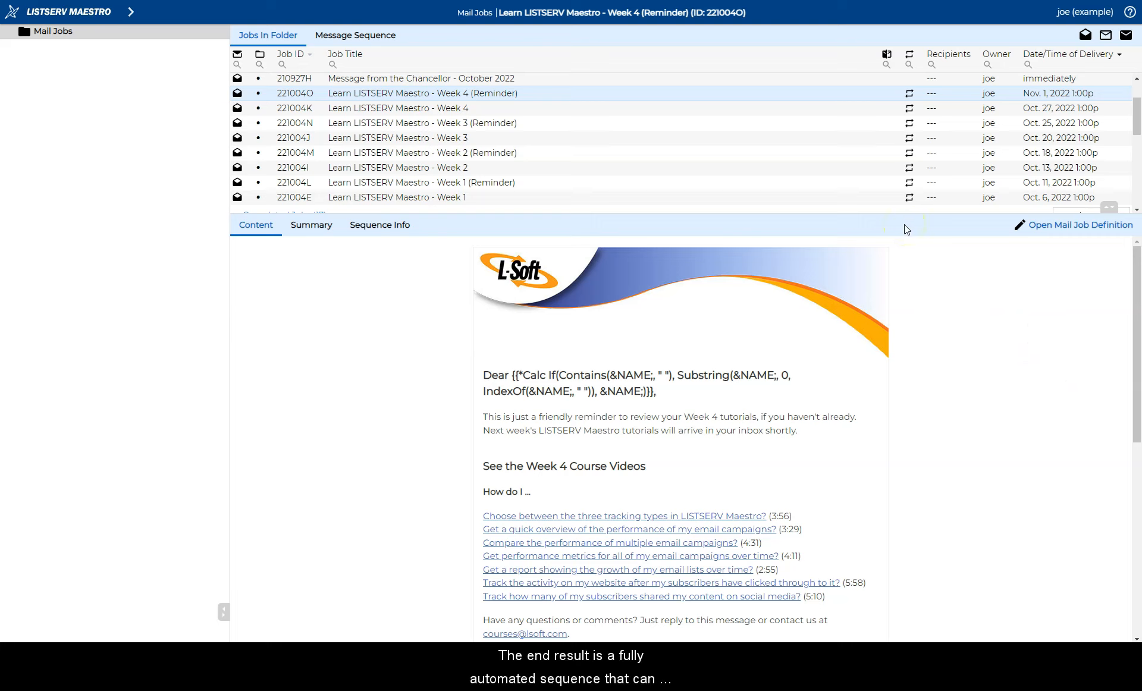
{"action": "left_click", "coordinate": [450, 199]}
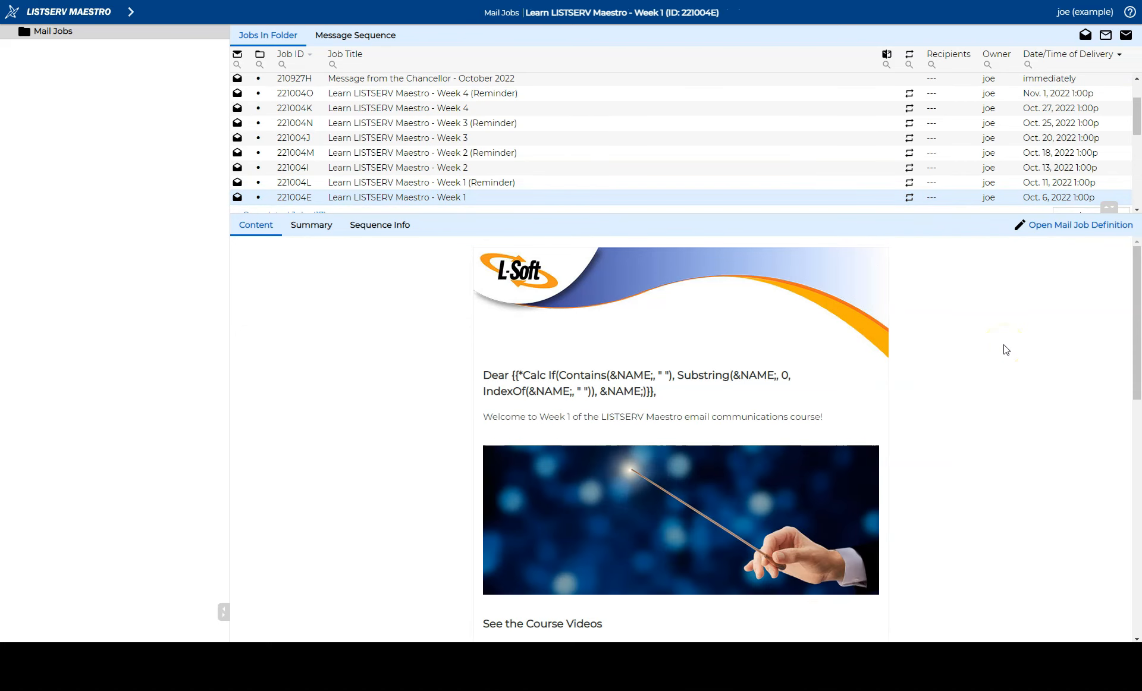